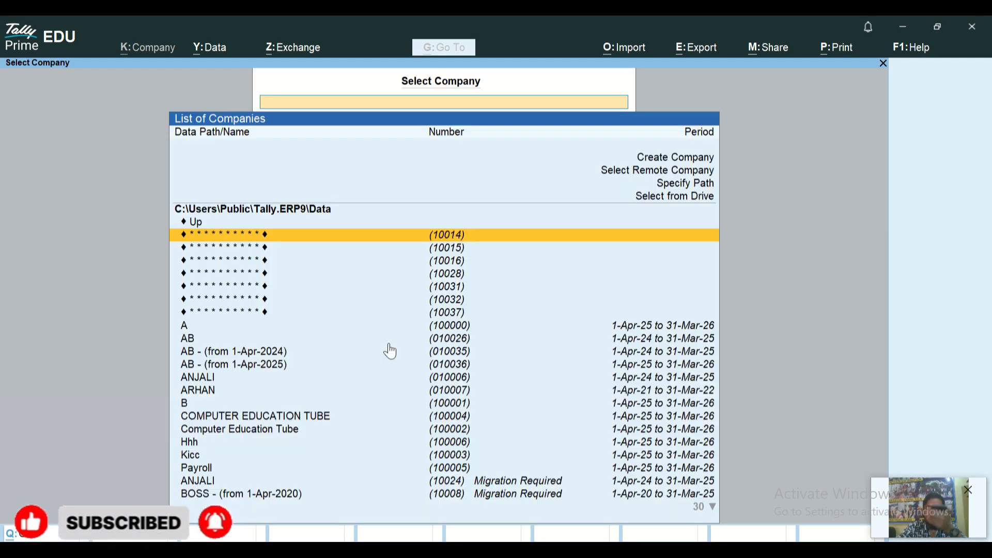
pyautogui.press('Down')
pyautogui.press('Down')
pyautogui.press('Down')
pyautogui.press('Down')
pyautogui.press('Down')
pyautogui.press('Down')
pyautogui.press('Down')
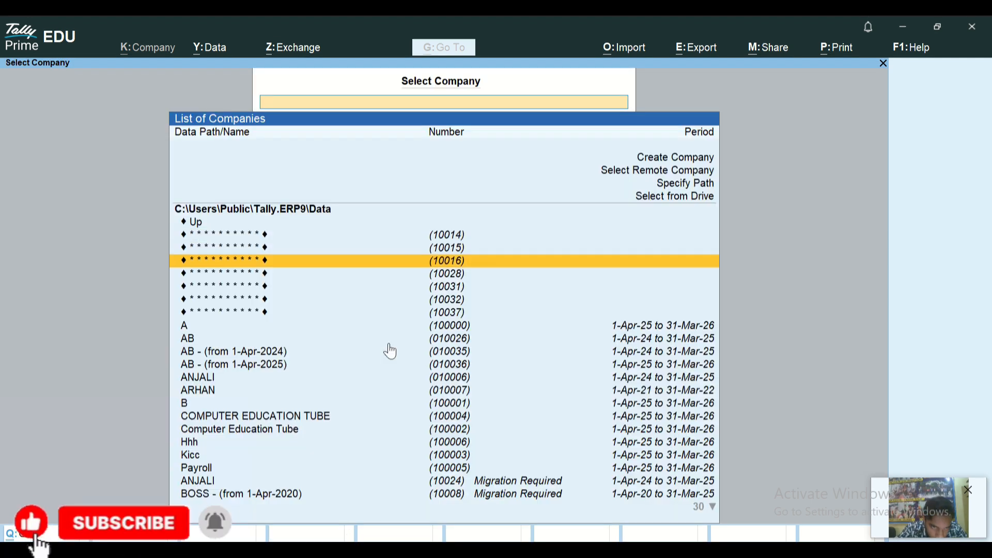
pyautogui.press('Down')
pyautogui.press('Down')
pyautogui.press('Down')
pyautogui.press('Down')
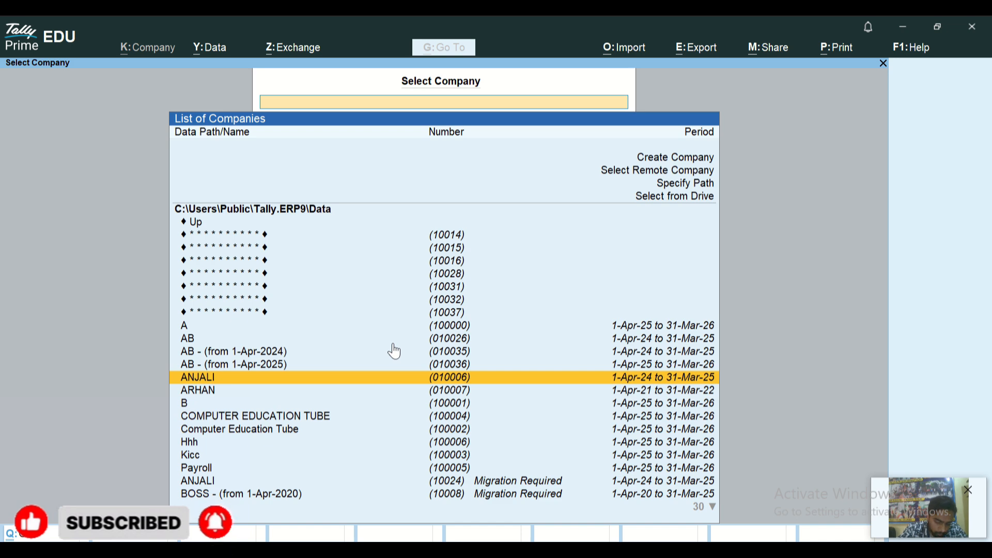
# Step: Start creating a new company named Aditya Traders, keeping the same mailing name
pyautogui.click(670, 157)
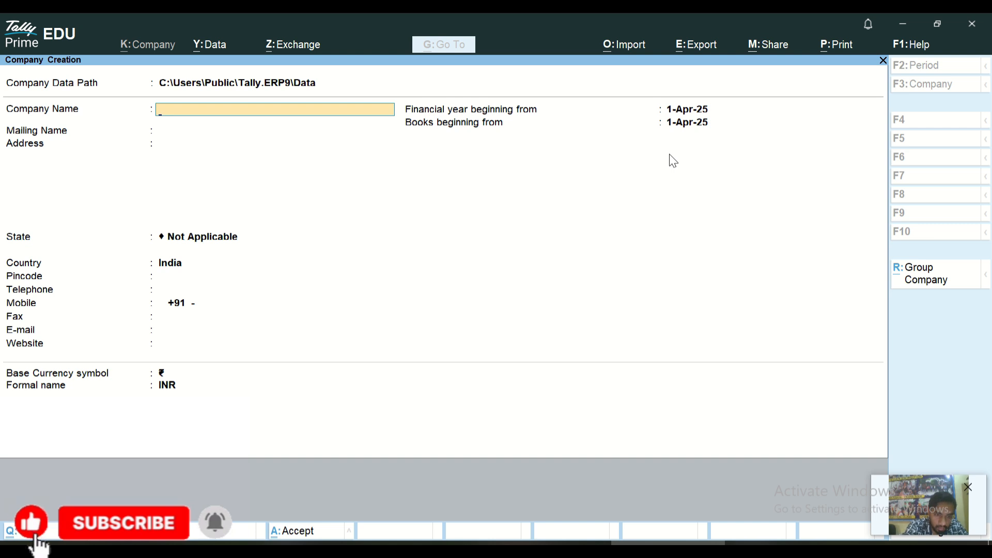
pyautogui.write('Adi')
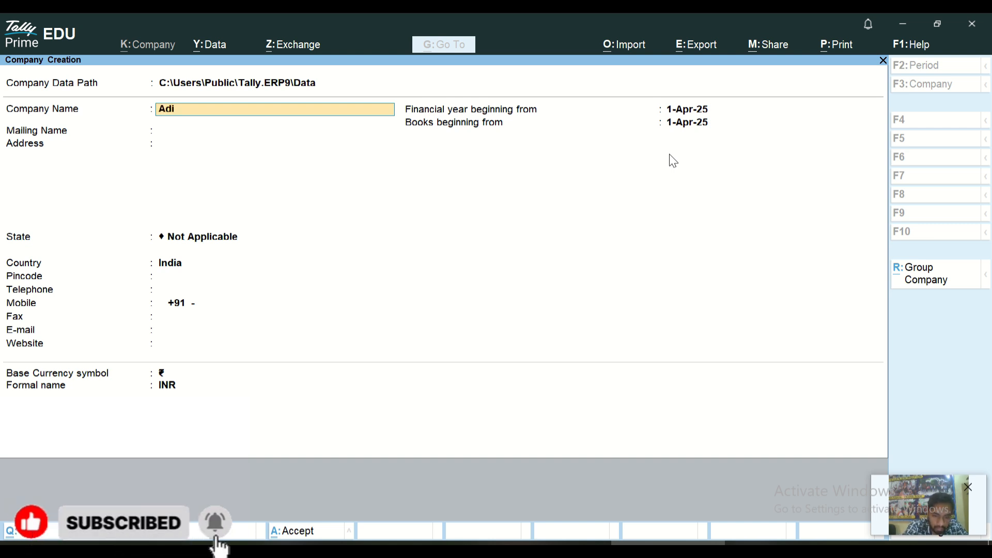
pyautogui.write('tya')
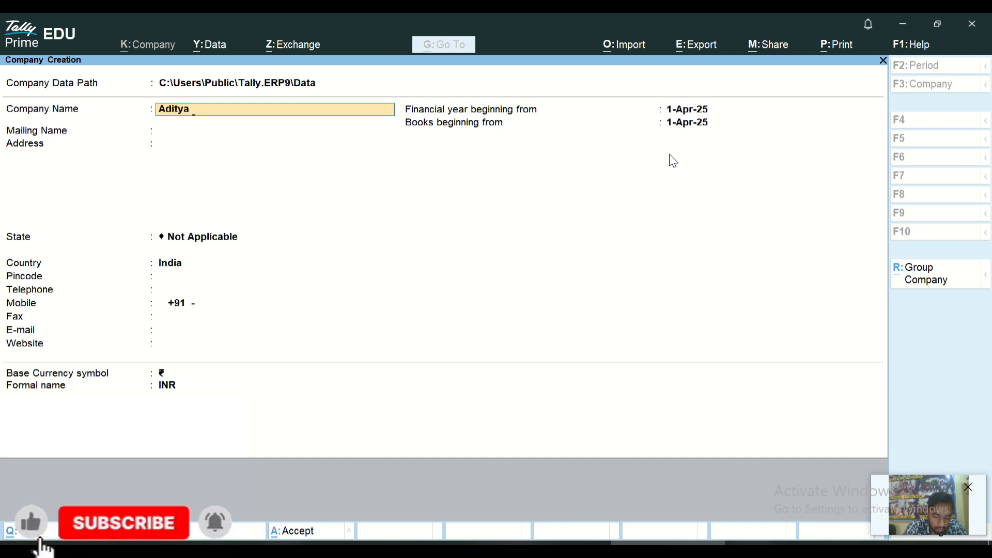
pyautogui.write(' Trade')
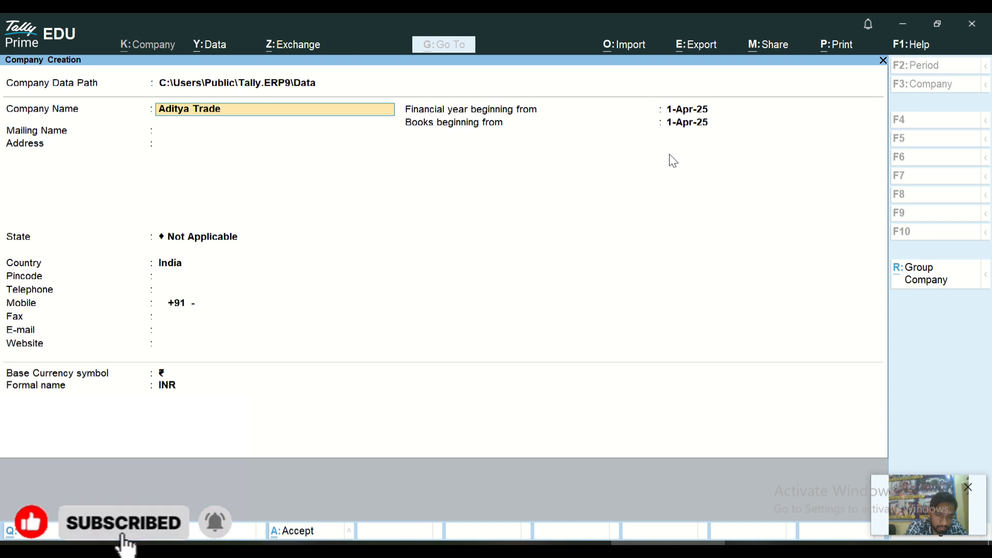
pyautogui.write('rs')
pyautogui.press('Return')
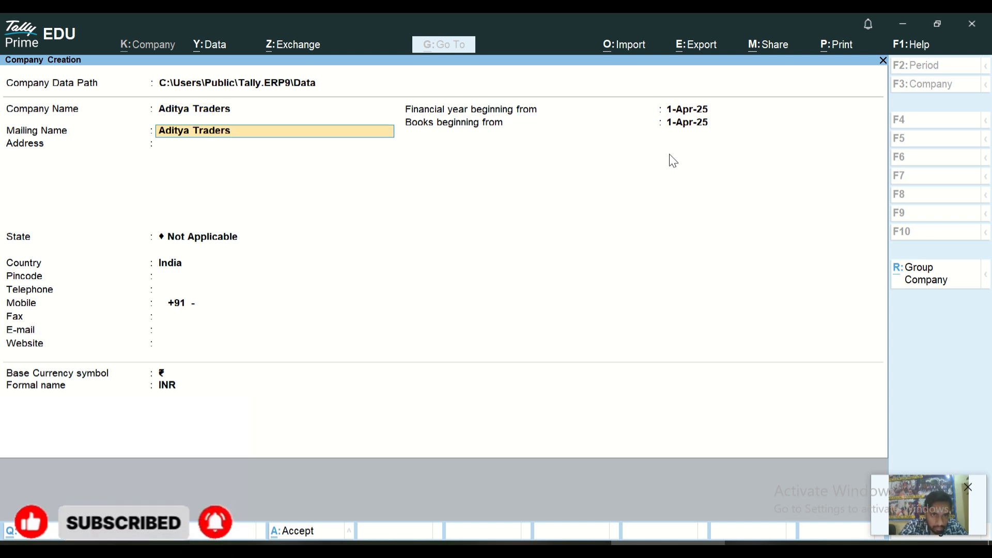
pyautogui.press('Return')
# Step: Fill in the company's address and set its state to Chhattisgarh
pyautogui.write('Kor')
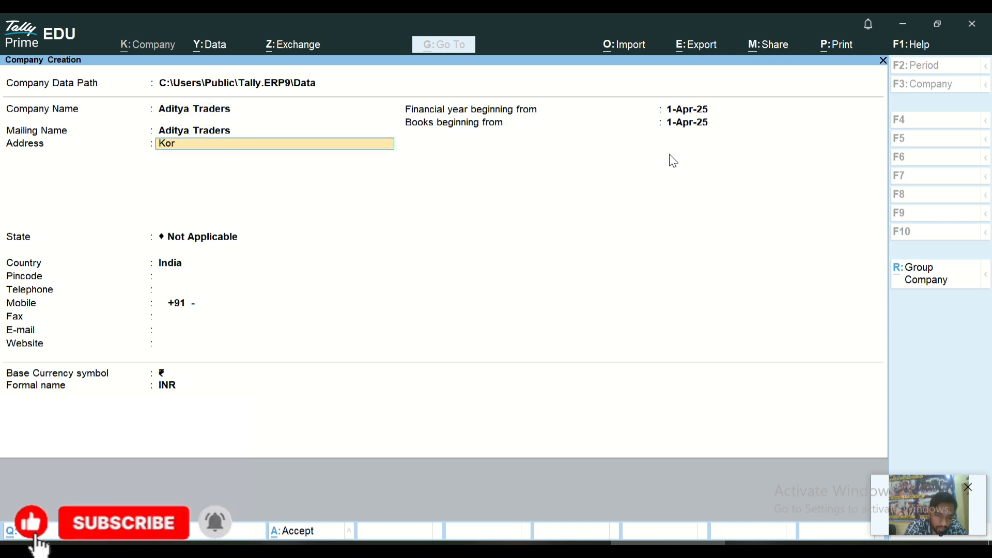
pyautogui.write('ba Cg')
pyautogui.press('Return')
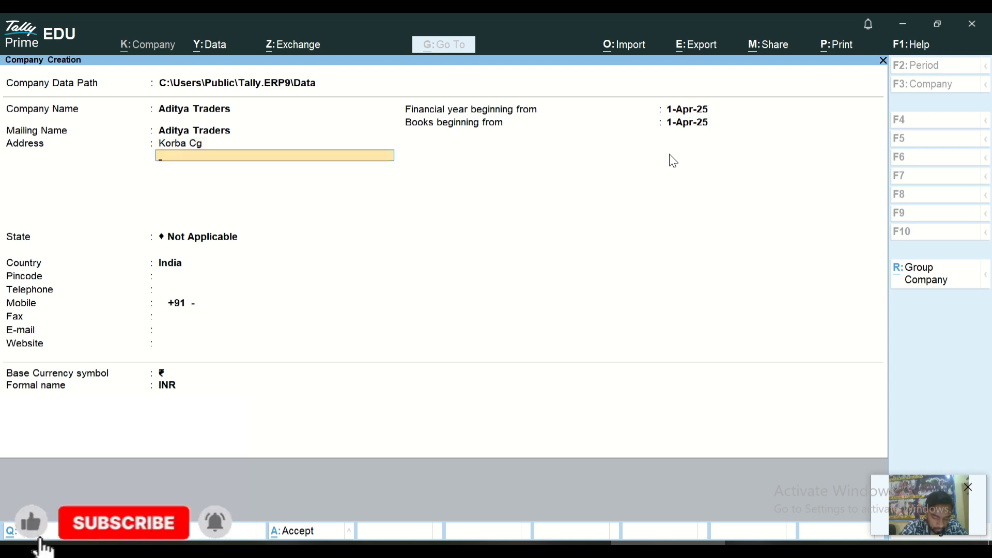
pyautogui.press('Return')
pyautogui.press('Return')
pyautogui.press('Return')
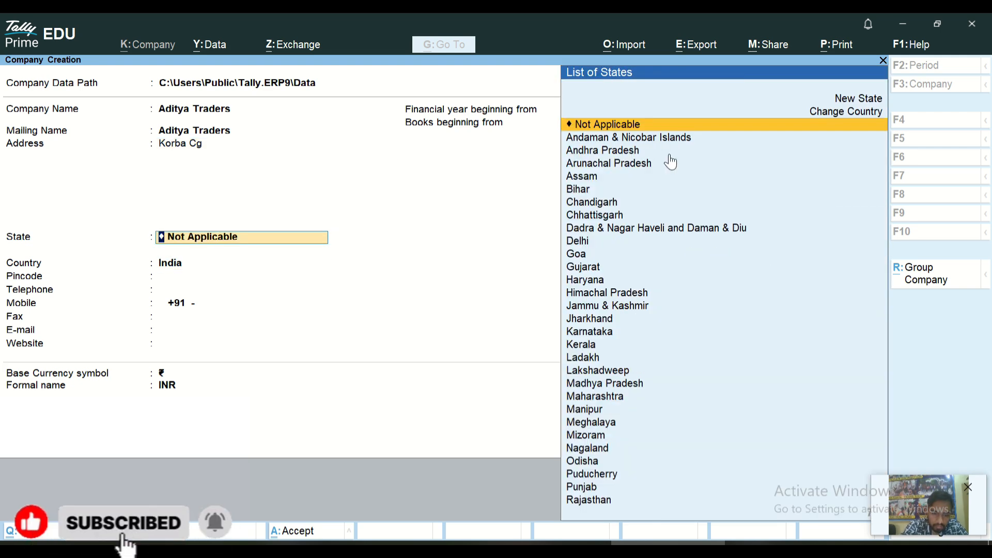
pyautogui.write('Chh')
pyautogui.press('Return')
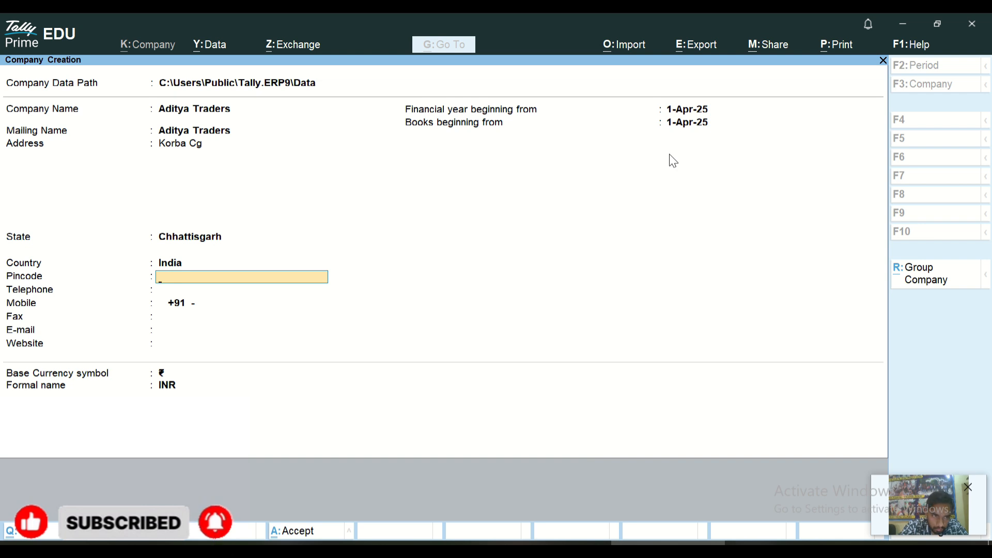
# Step: Enter the company's postal pincode in the company details
pyautogui.write('49')
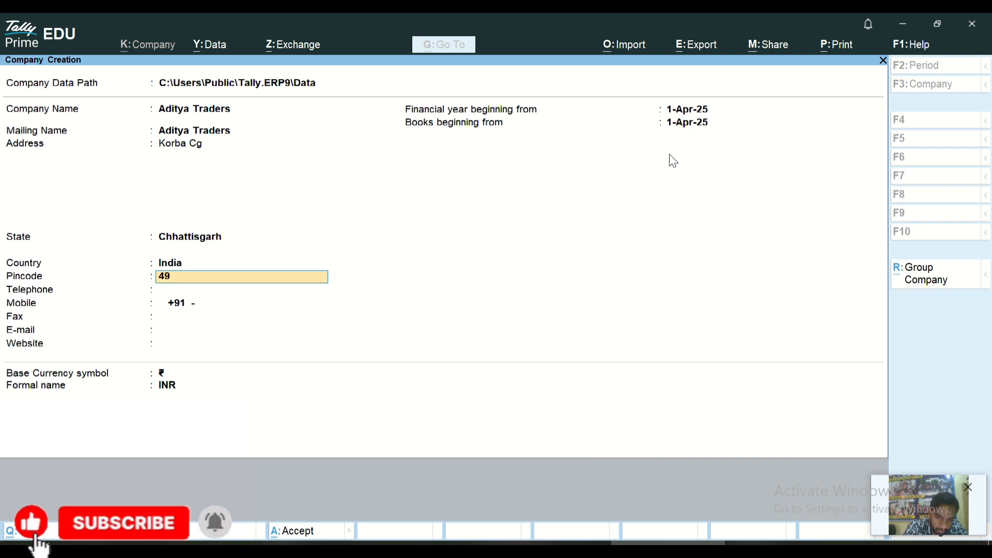
pyautogui.write('65')
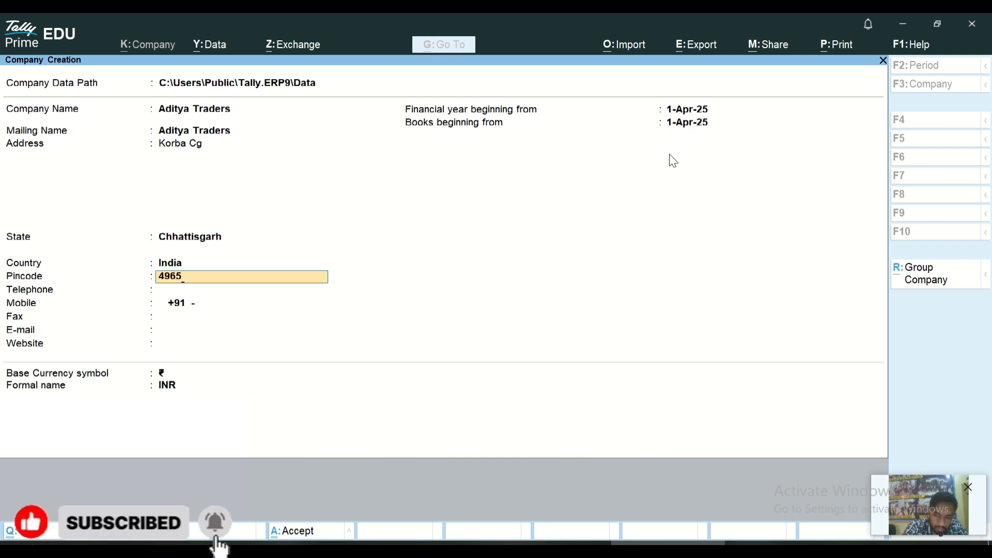
pyautogui.press('BackSpace')
pyautogui.press('BackSpace')
pyautogui.write('5678')
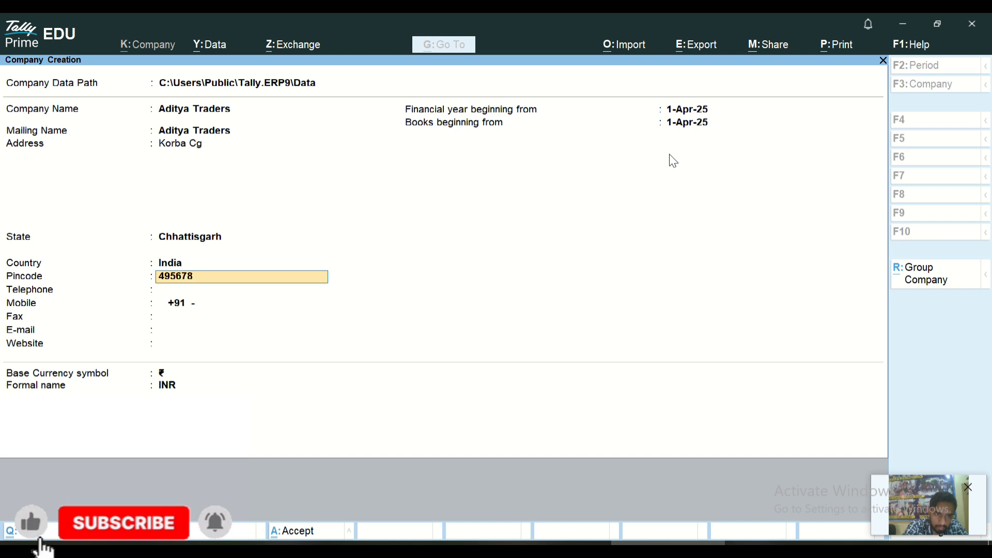
# Step: Leave the remaining contact details blank and save the new company with its default features
pyautogui.press('Return')
pyautogui.press('Return')
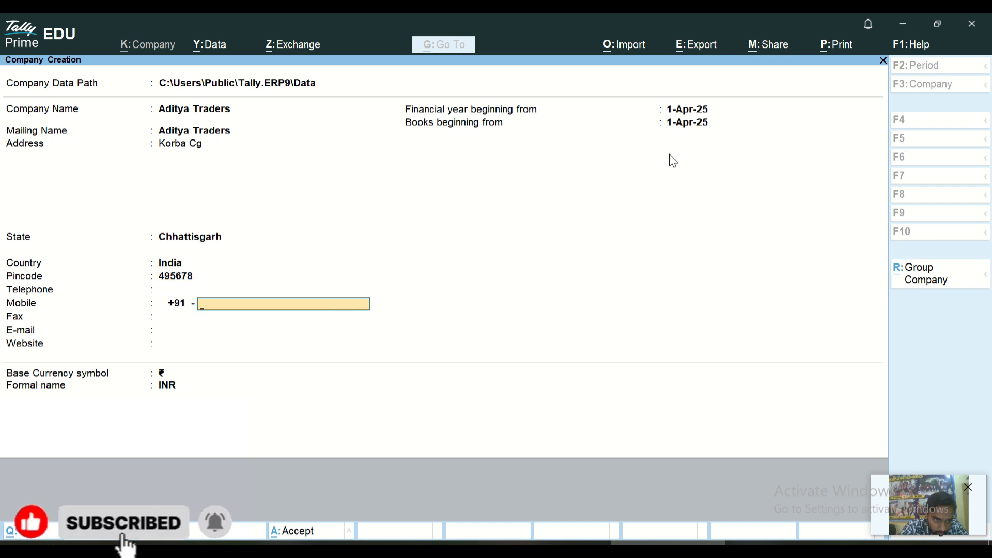
pyautogui.press('Return')
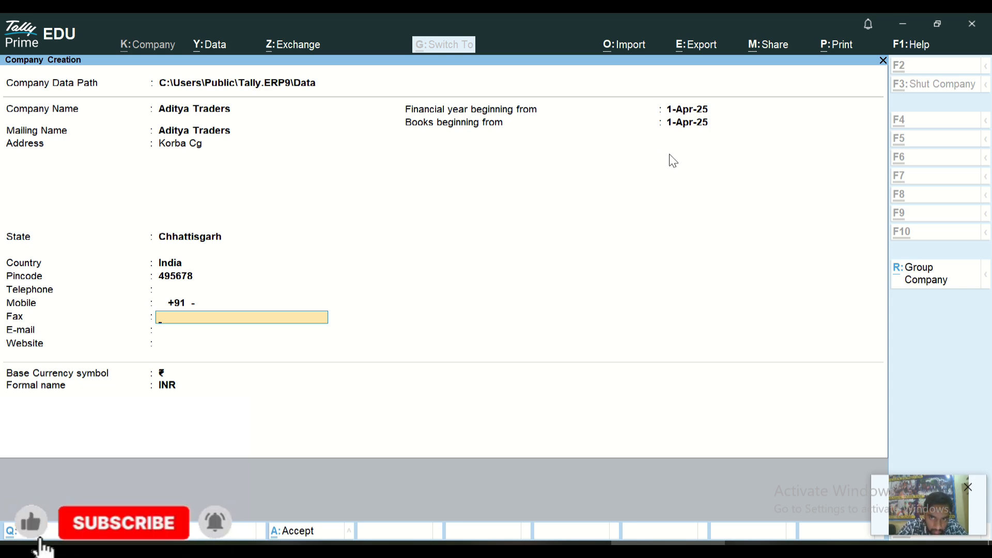
pyautogui.hotkey('ctrl', 'a')
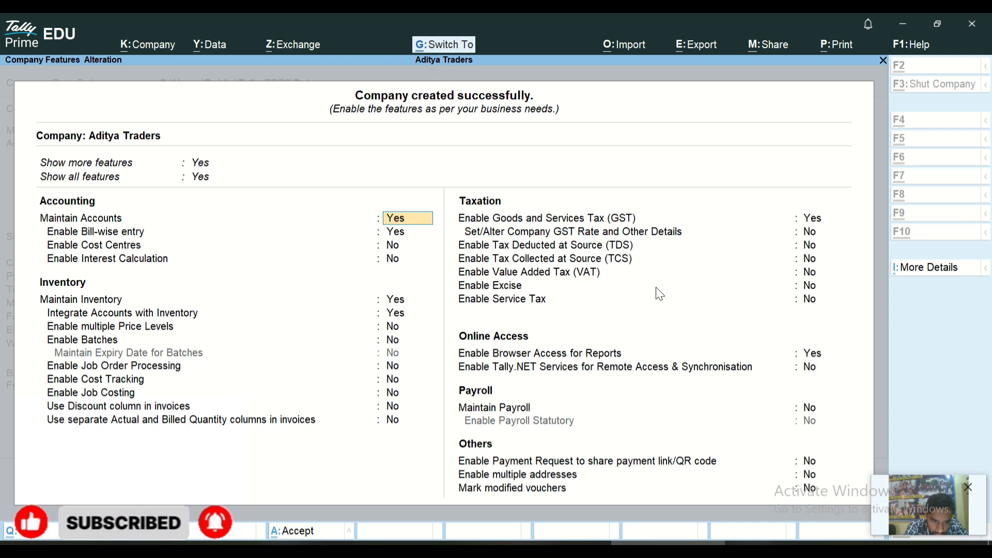
pyautogui.hotkey('ctrl', 'a')
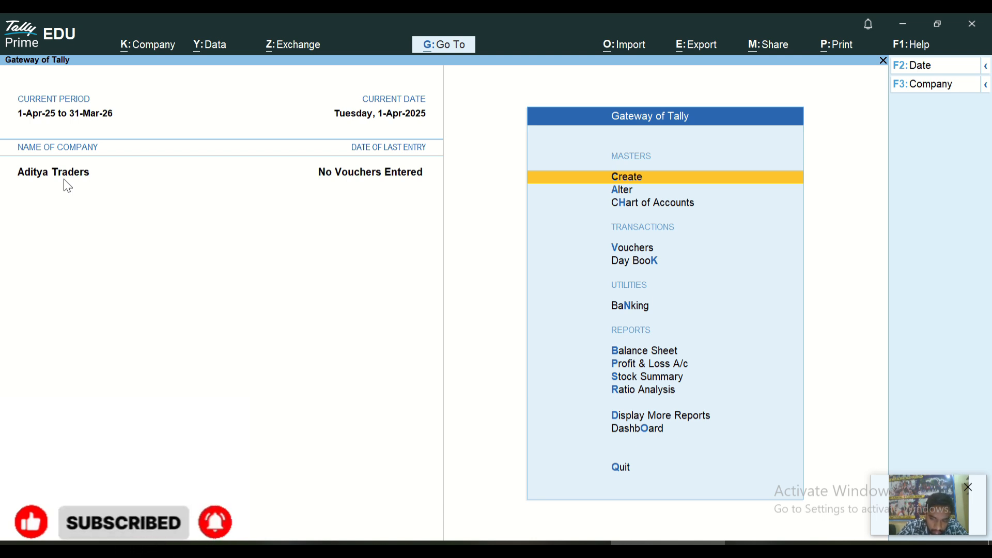
# Step: Open the creation form for a new stock item among the inventory masters
pyautogui.press('Return')
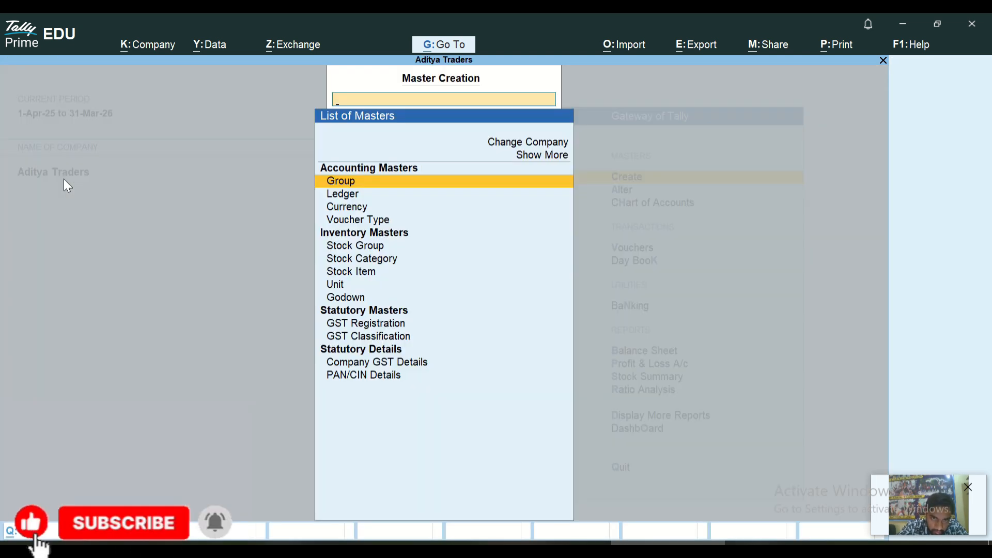
pyautogui.press('Down')
pyautogui.press('Down')
pyautogui.press('Down')
pyautogui.press('Down')
pyautogui.press('Down')
pyautogui.press('Down')
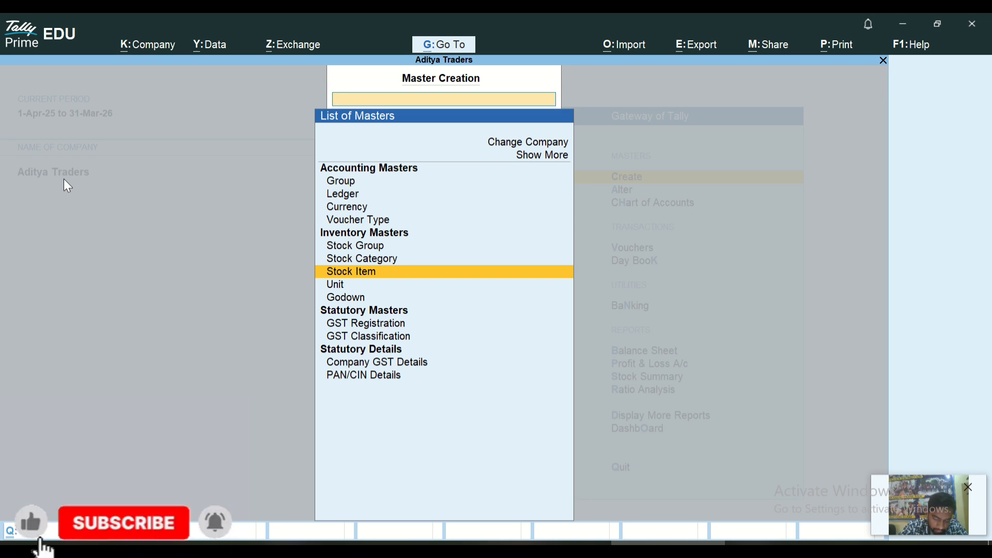
pyautogui.press('Return')
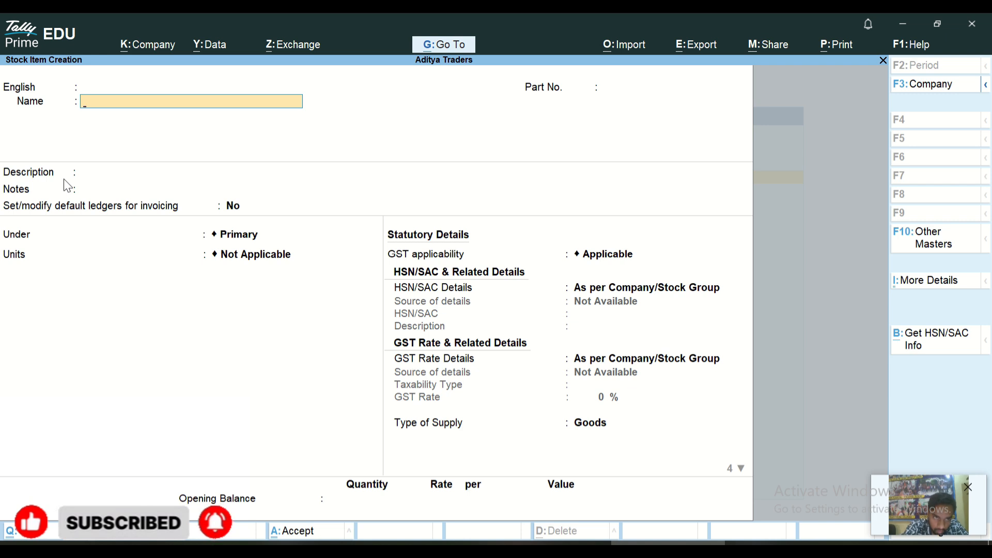
# Step: Name the stock item Notebook and place it under the Primary group, leaving part number and description blank
pyautogui.write('Noteb')
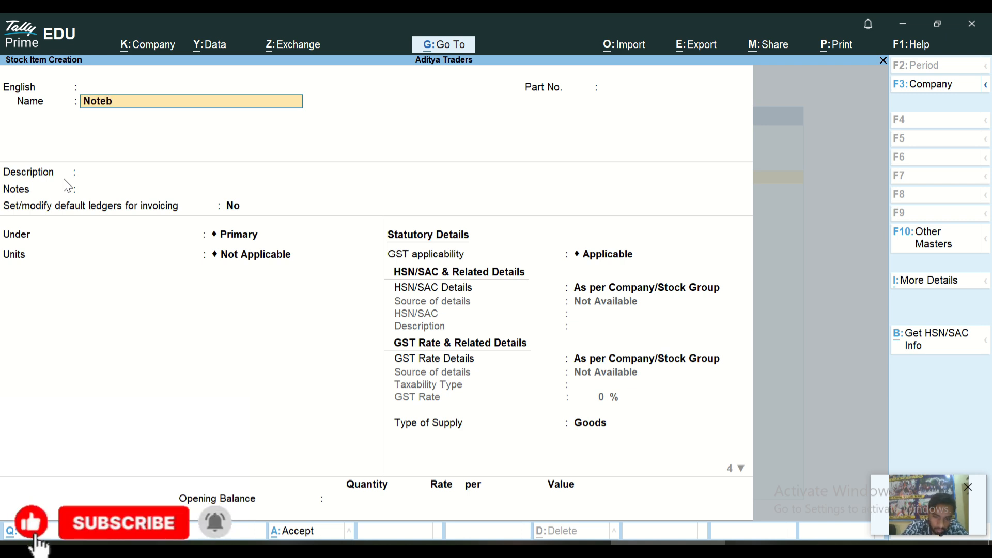
pyautogui.write('ook')
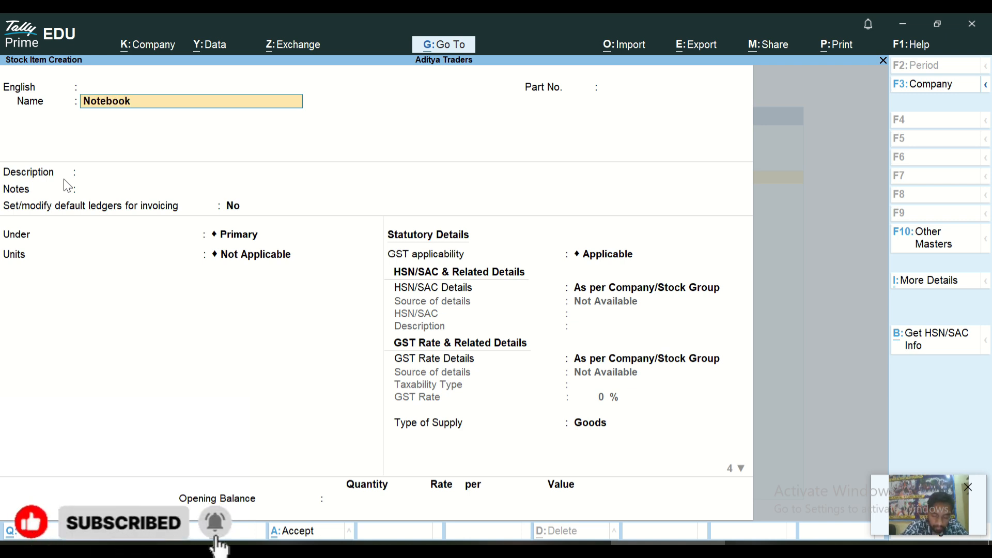
pyautogui.press('Return')
pyautogui.press('Return')
pyautogui.press('Return')
pyautogui.press('Return')
pyautogui.press('Return')
pyautogui.press('Return')
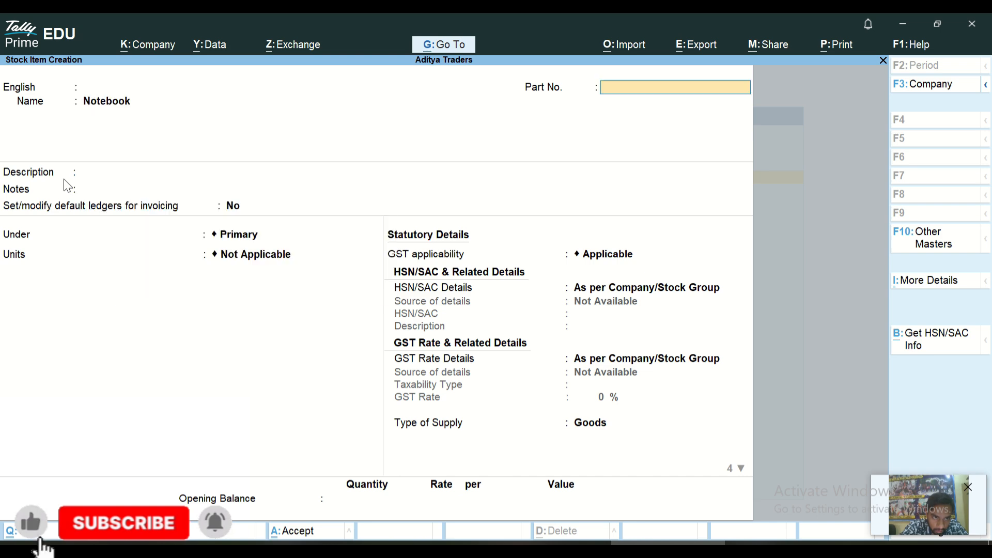
pyautogui.press('Return')
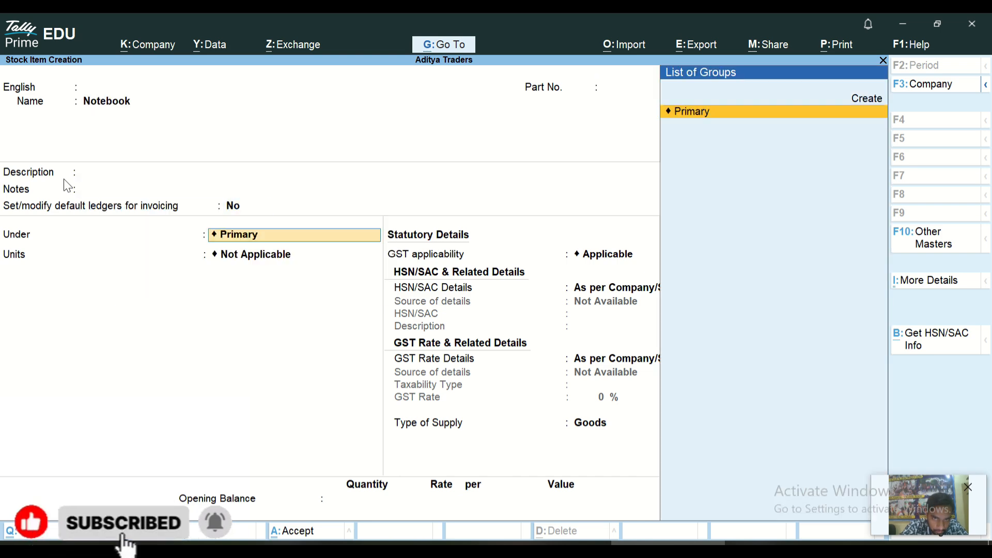
pyautogui.press('Return')
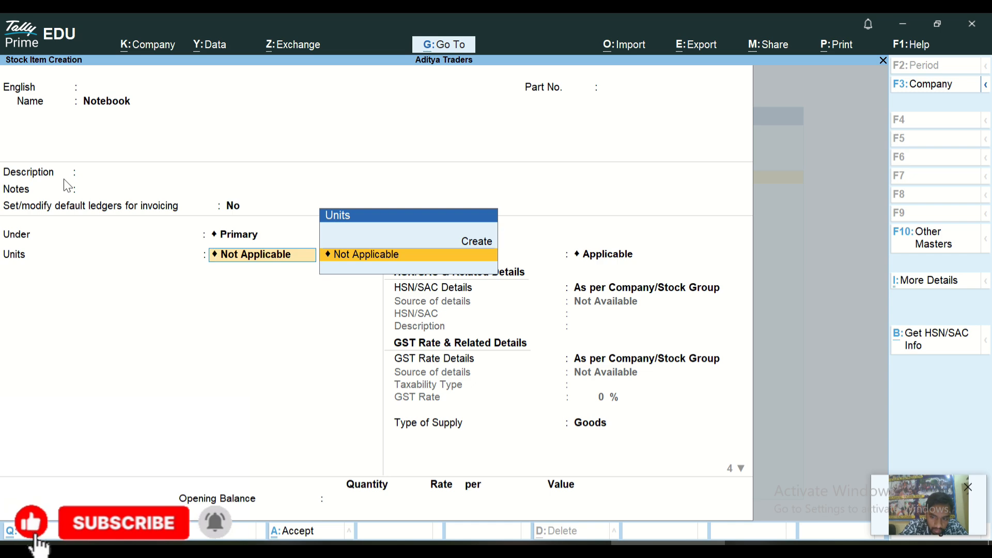
# Step: Create a simple unit for Notebook with symbol pcs, formal name Pcss, UQC Not Applicable and 0 decimal places
pyautogui.press('Up')
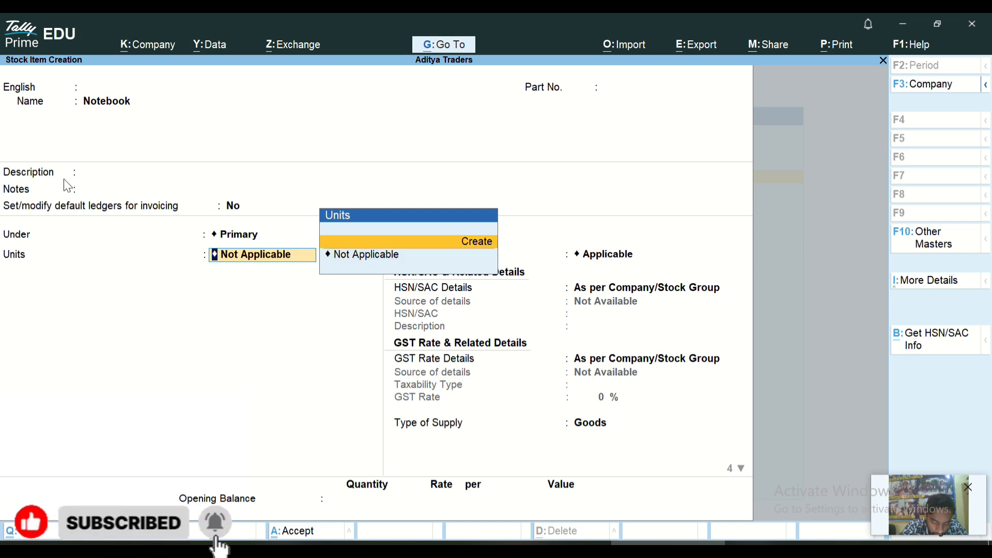
pyautogui.press('Return')
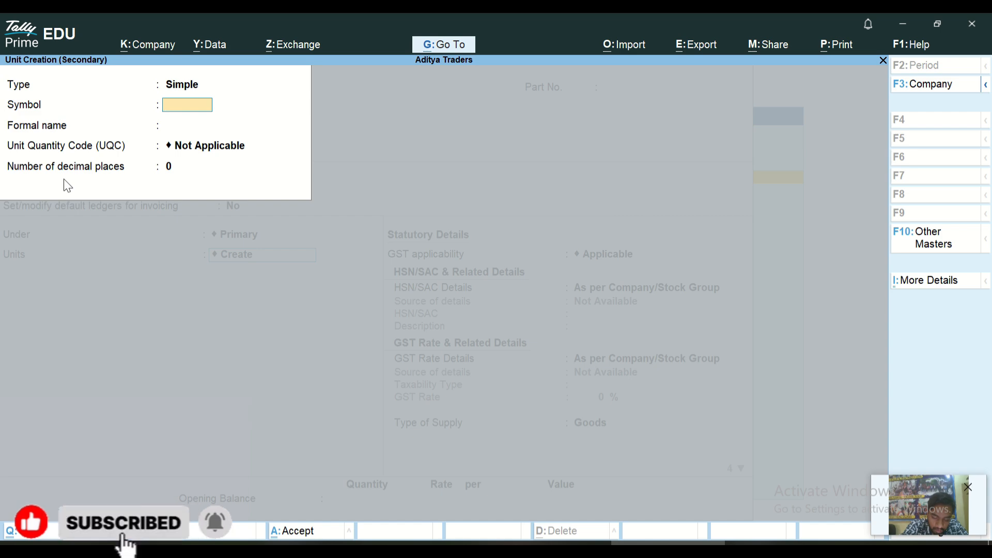
pyautogui.write('pcs')
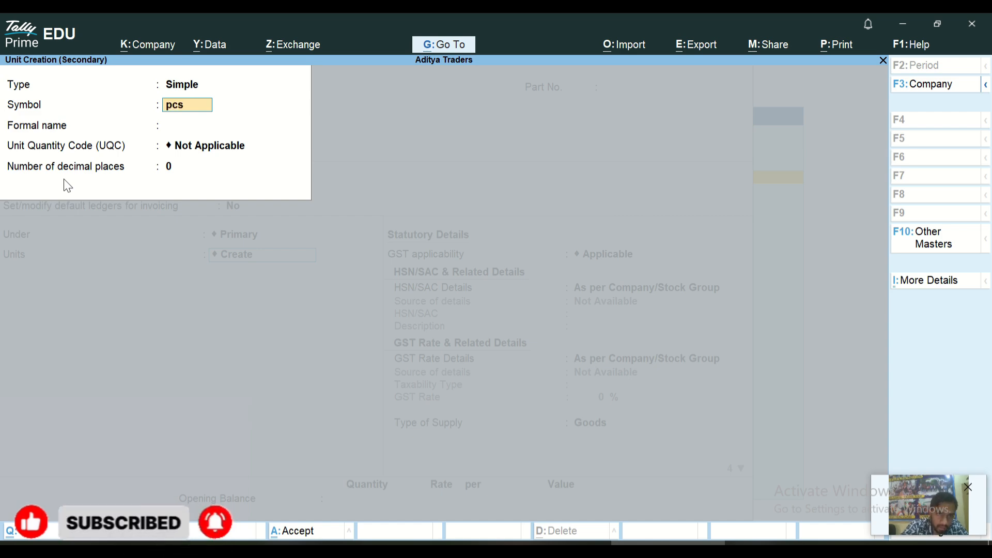
pyautogui.press('Return')
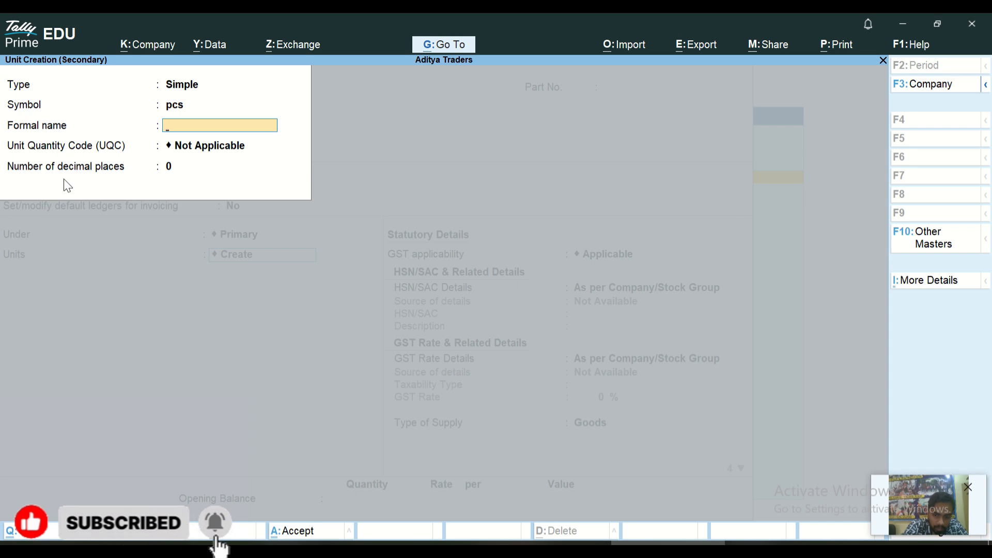
pyautogui.write('Pcss')
pyautogui.press('Return')
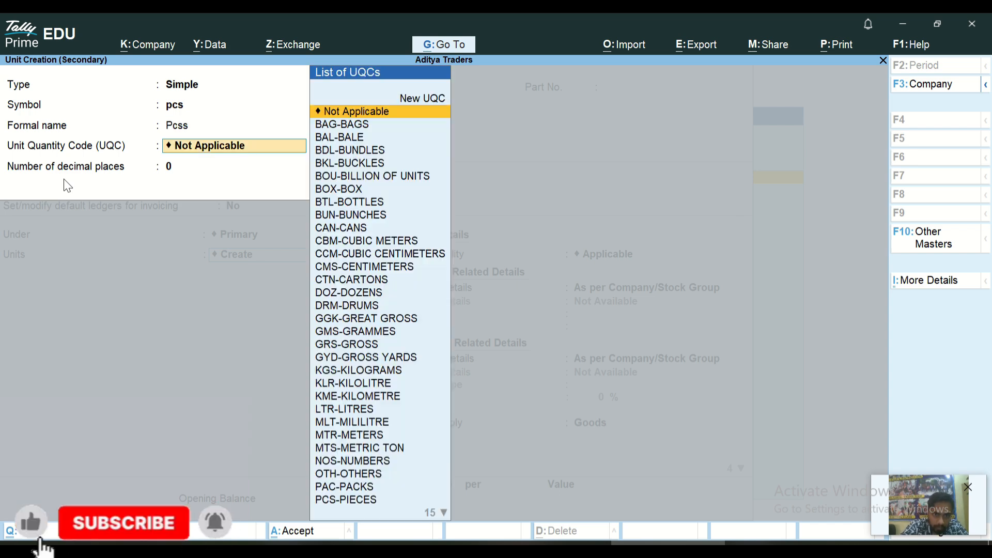
pyautogui.press('Return')
pyautogui.press('Return')
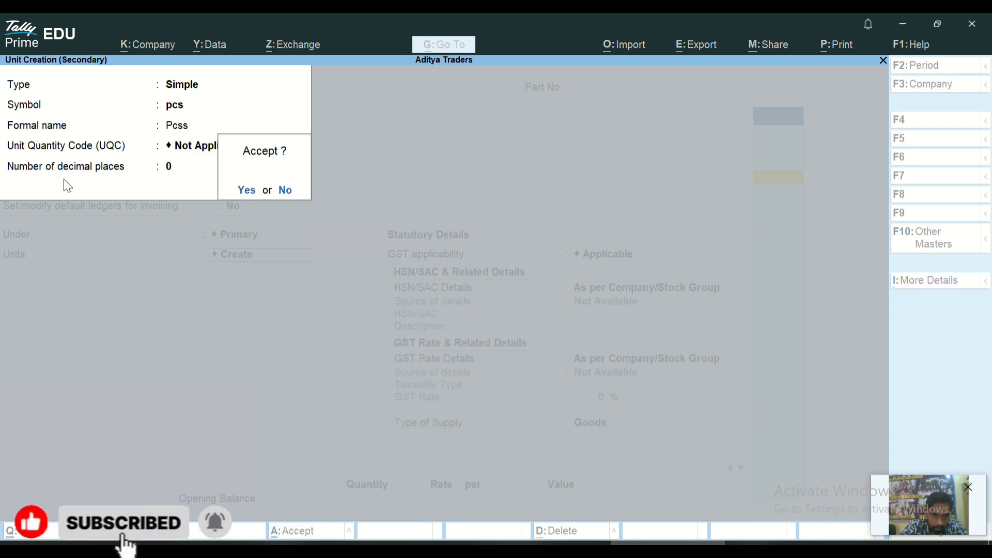
pyautogui.press('Return')
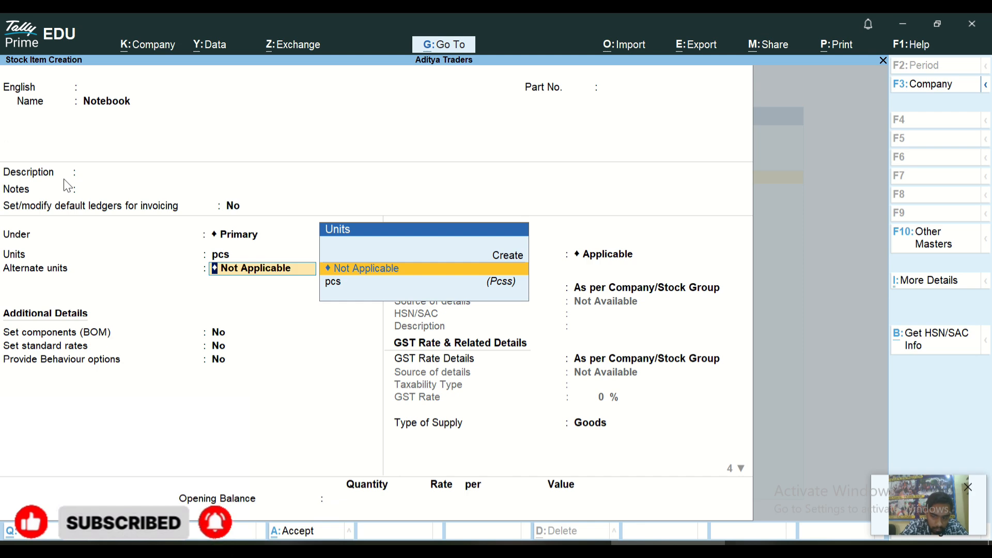
# Step: Try to set pcs as the alternate unit of the Notebook stock item
pyautogui.press('Down')
pyautogui.press('Return')
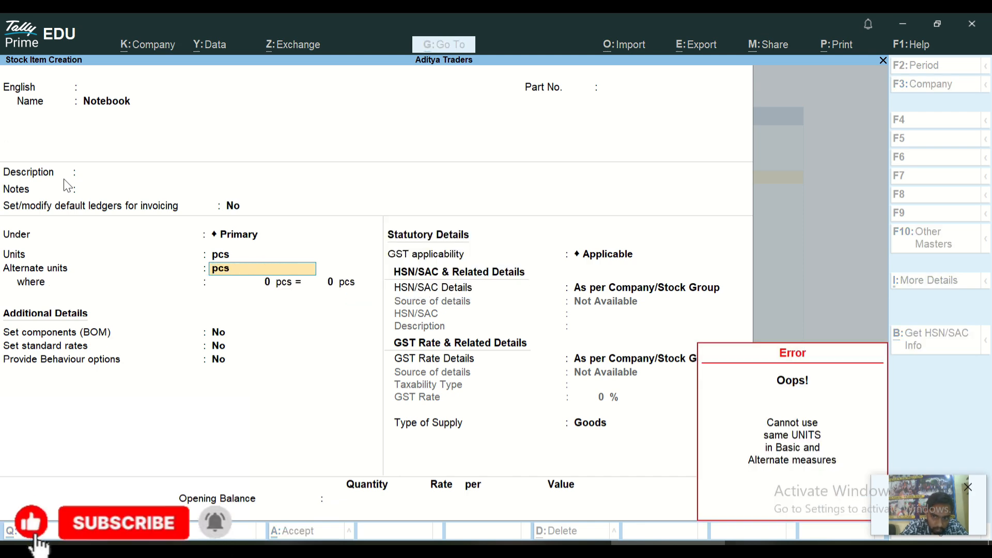
pyautogui.press('Return')
pyautogui.press('Return')
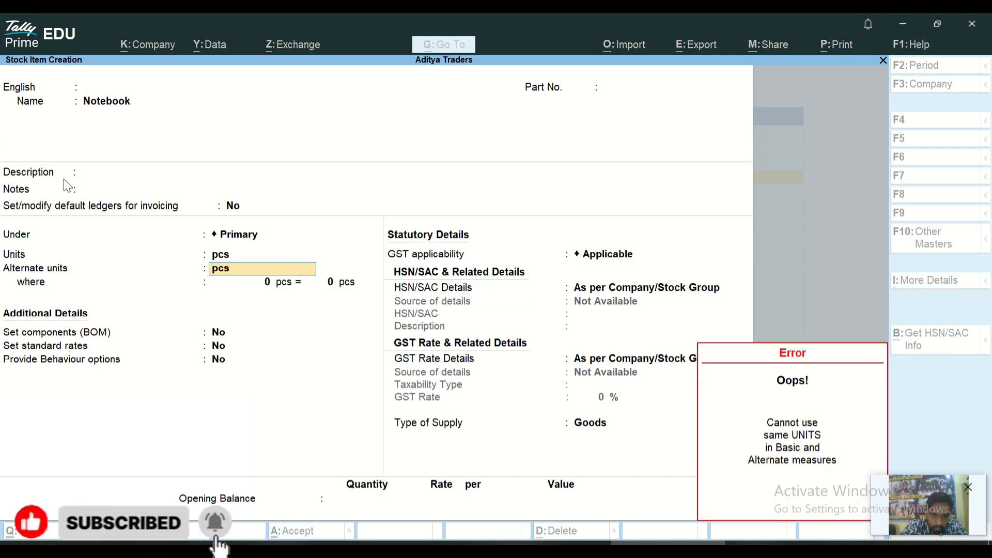
pyautogui.press('Return')
pyautogui.press('BackSpace')
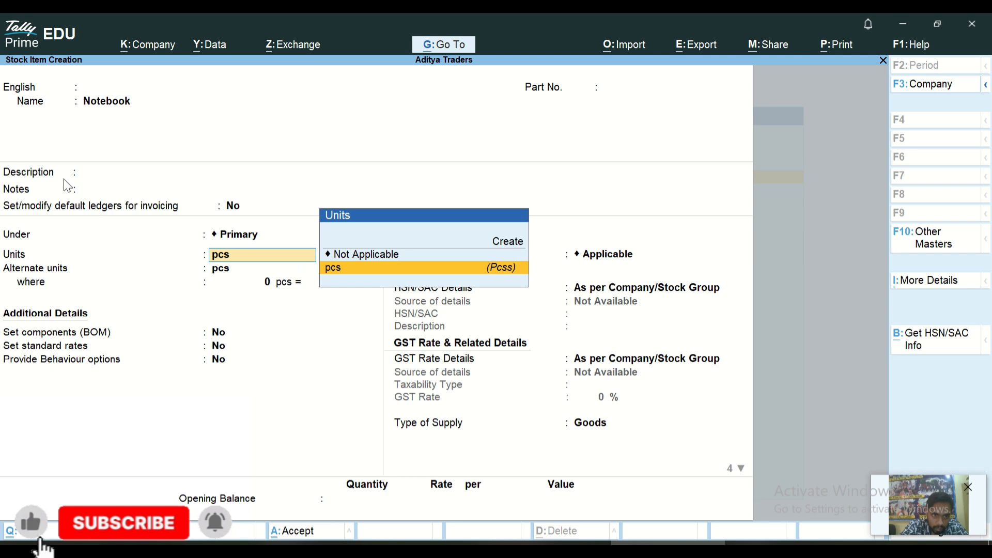
# Step: Set Notebook's alternate units to Not Applicable and keep components, standard rates and behaviour options at No
pyautogui.press('Return')
pyautogui.press('Up')
pyautogui.press('Return')
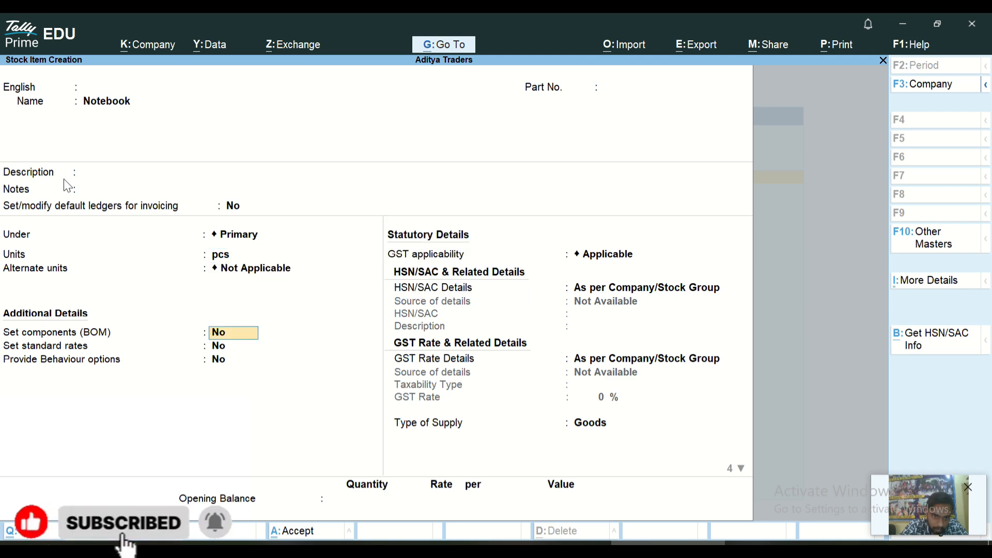
pyautogui.press('Return')
pyautogui.press('Return')
pyautogui.press('Return')
# Step: Keep Notebook's default GST details, supply type Goods, MRP details No, tax-inclusive No and duty rate 0
pyautogui.press('Return')
pyautogui.press('Return')
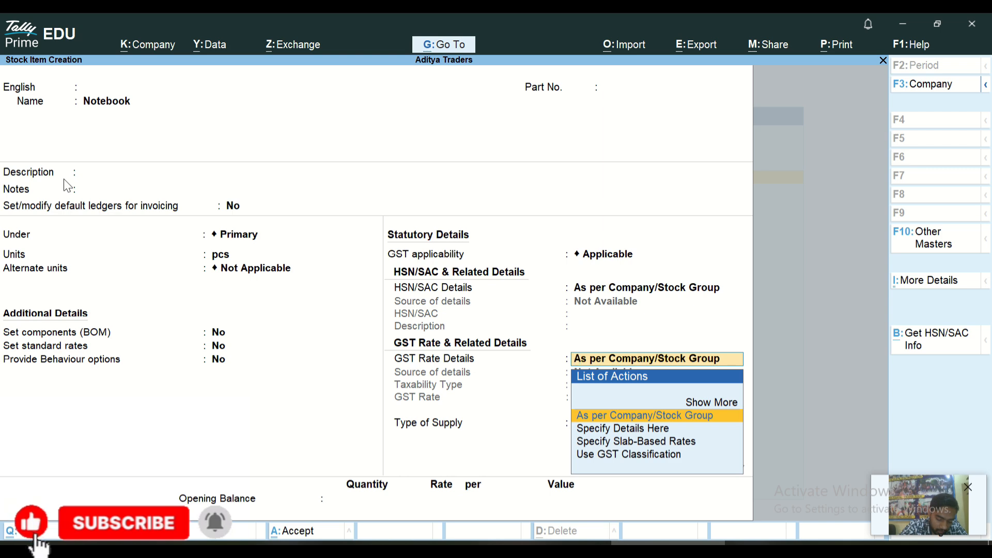
pyautogui.press('Return')
pyautogui.press('Return')
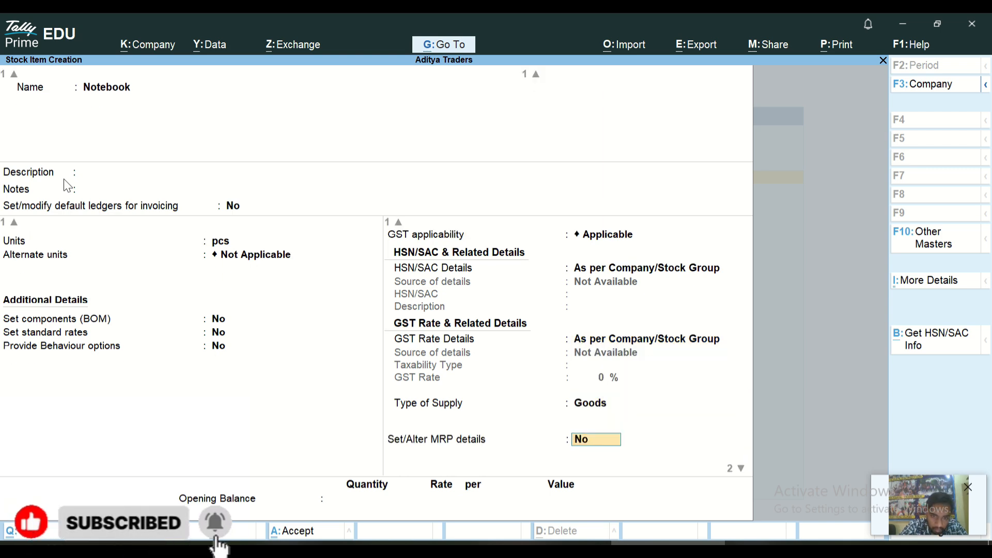
pyautogui.press('Return')
pyautogui.press('Return')
pyautogui.press('Return')
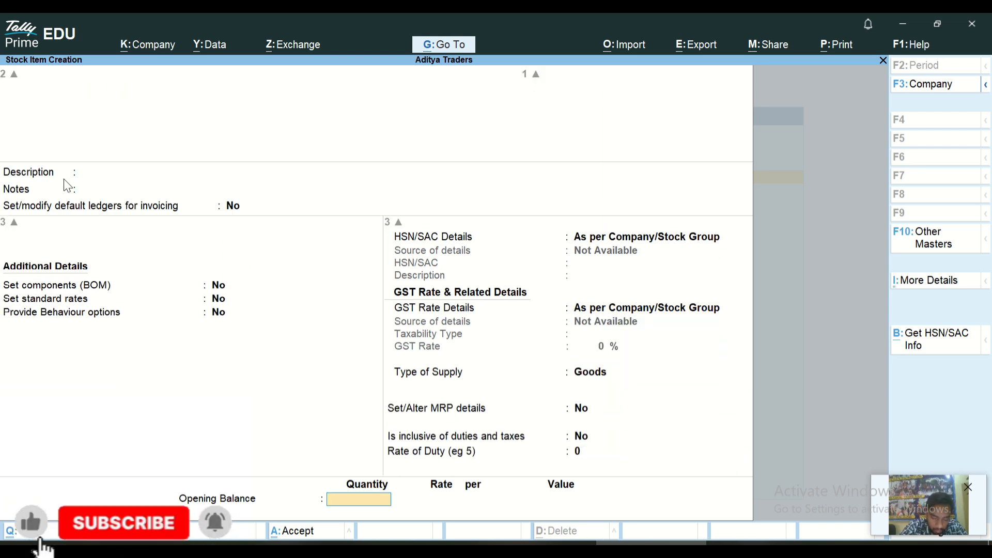
# Step: Enter Notebook's opening balance of 50 pcs at a rate of 50 per pcs and save the stock item
pyautogui.write('5')
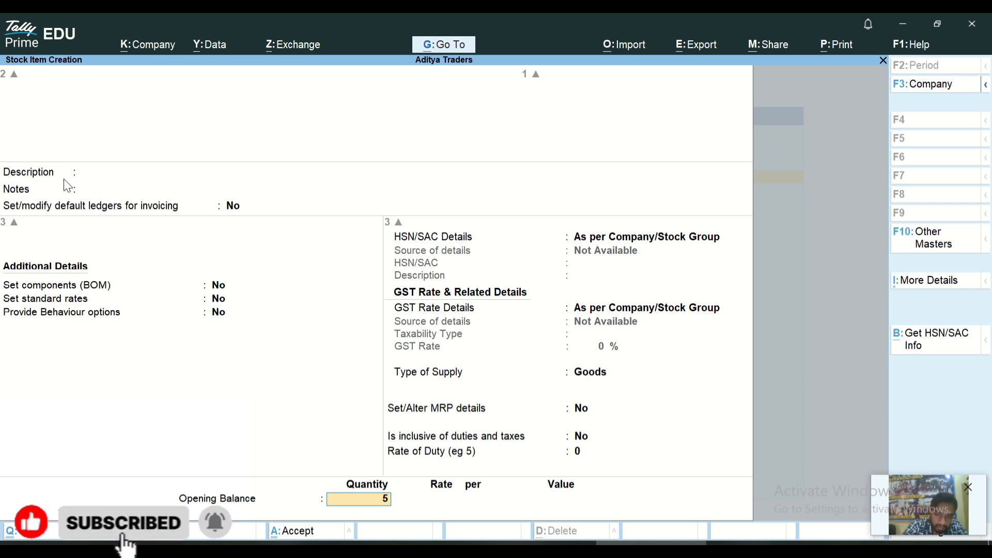
pyautogui.write('0')
pyautogui.press('Return')
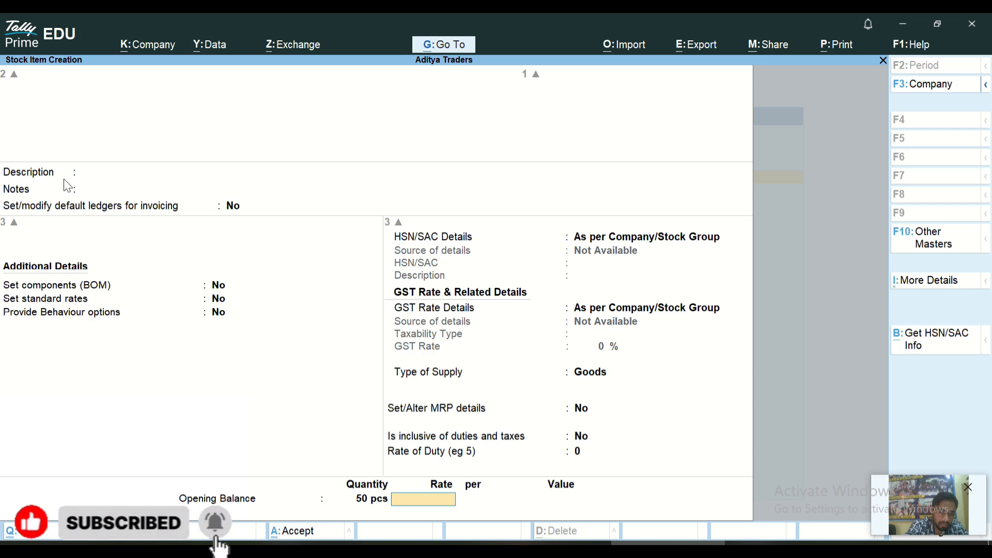
pyautogui.write('5')
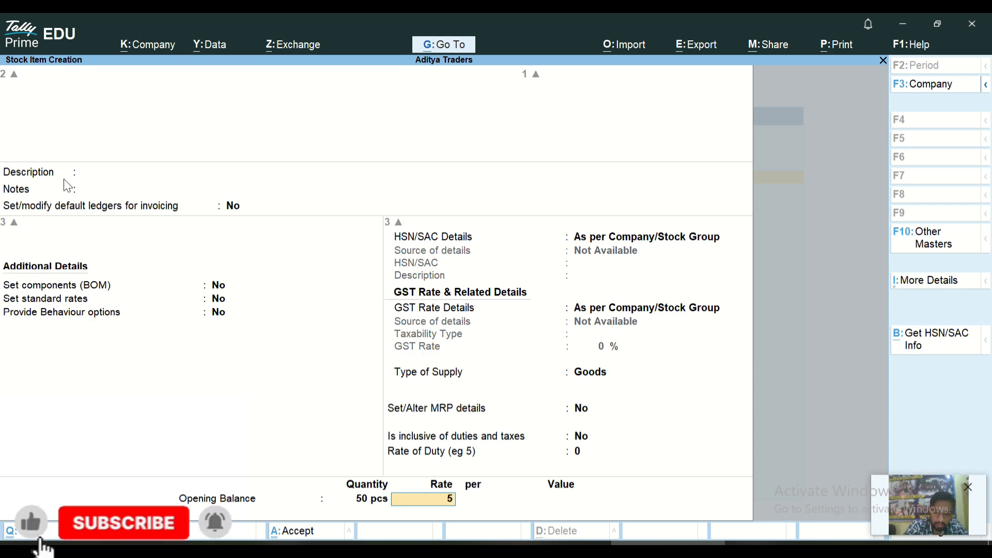
pyautogui.write('0')
pyautogui.press('Return')
pyautogui.press('Return')
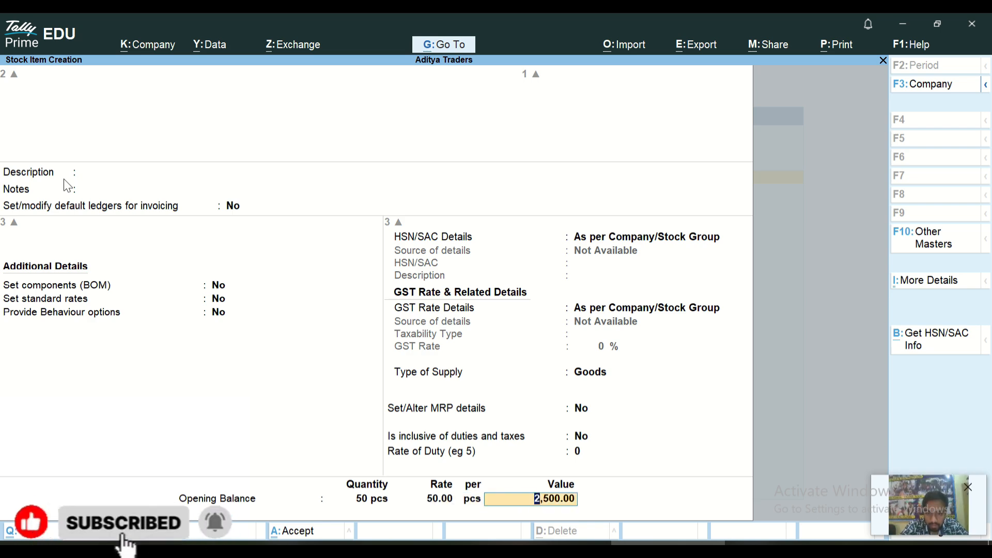
pyautogui.press('Return')
pyautogui.press('Return')
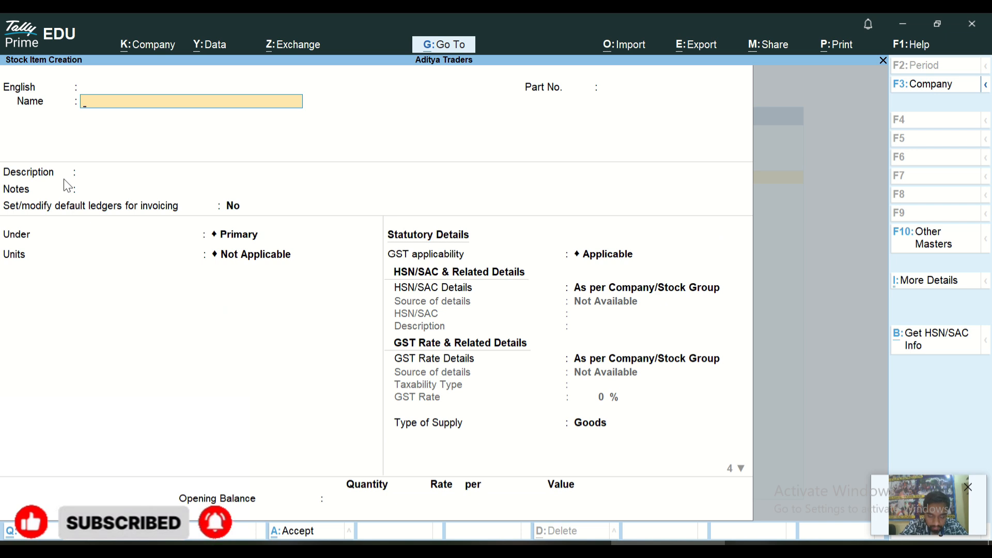
# Step: Name the next stock item Pen, place it under Primary and assign pcs as its unit
pyautogui.write('P')
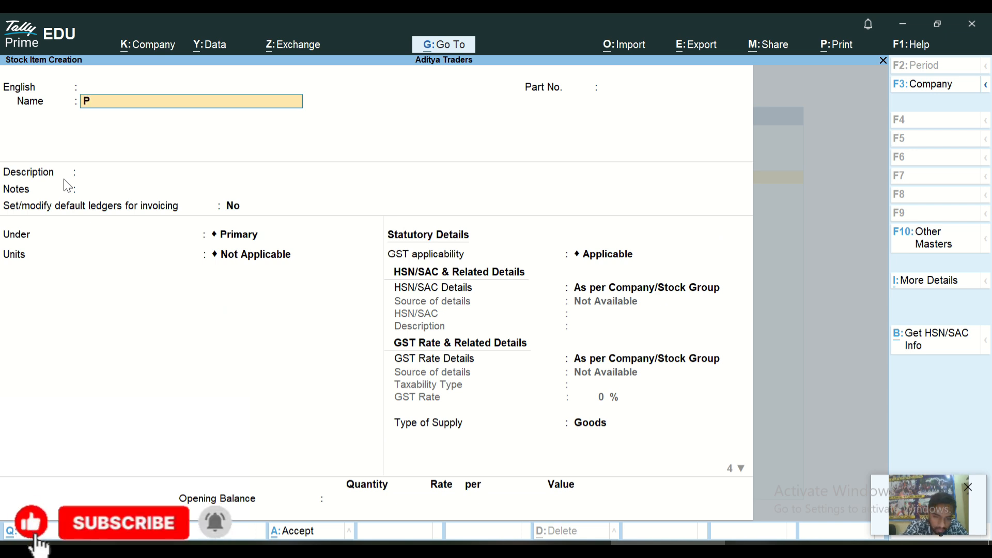
pyautogui.write('en')
pyautogui.press('Return')
pyautogui.press('Return')
pyautogui.press('Return')
pyautogui.press('Return')
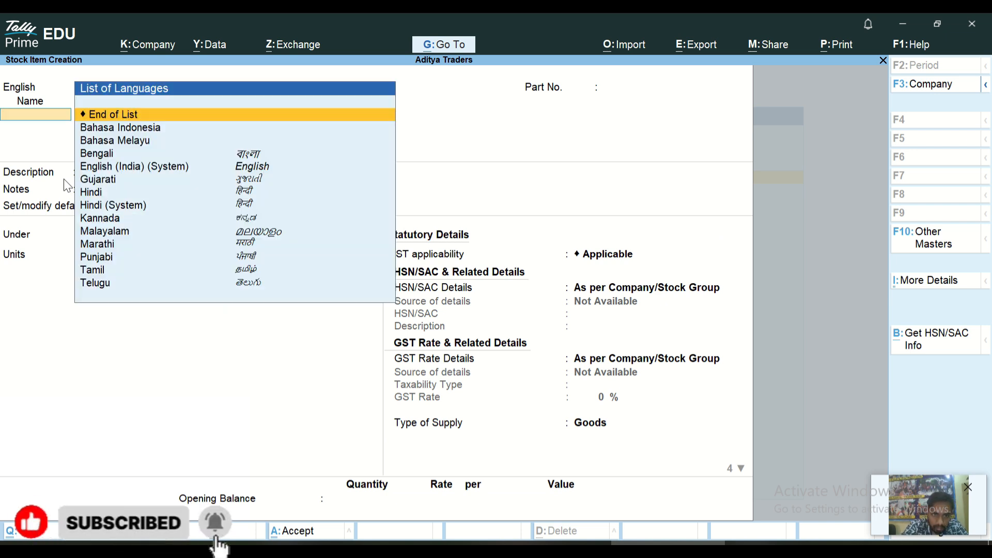
pyautogui.press('Return')
pyautogui.press('Return')
pyautogui.press('Return')
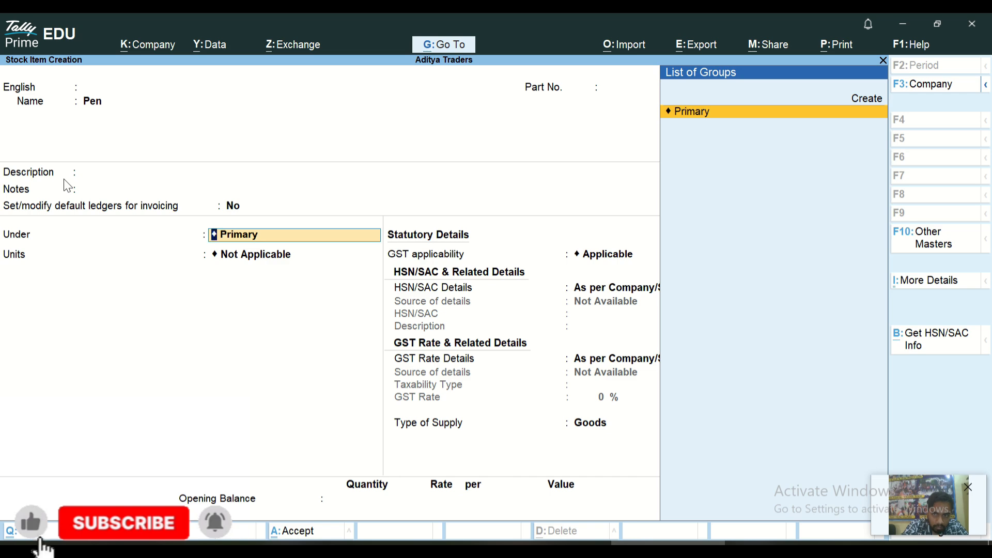
pyautogui.press('Down')
pyautogui.press('Return')
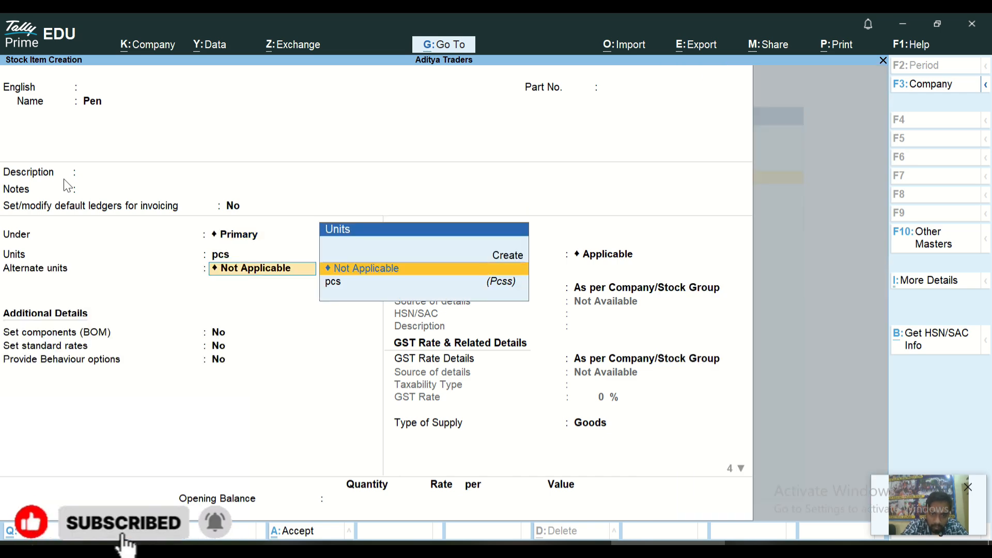
# Step: Keep Pen's alternate units Not Applicable and accept the default additional, GST, MRP and duty details, with supply type Goods
pyautogui.press('Return')
pyautogui.press('Return')
pyautogui.press('Return')
pyautogui.press('Return')
pyautogui.press('Return')
pyautogui.press('Return')
pyautogui.press('Return')
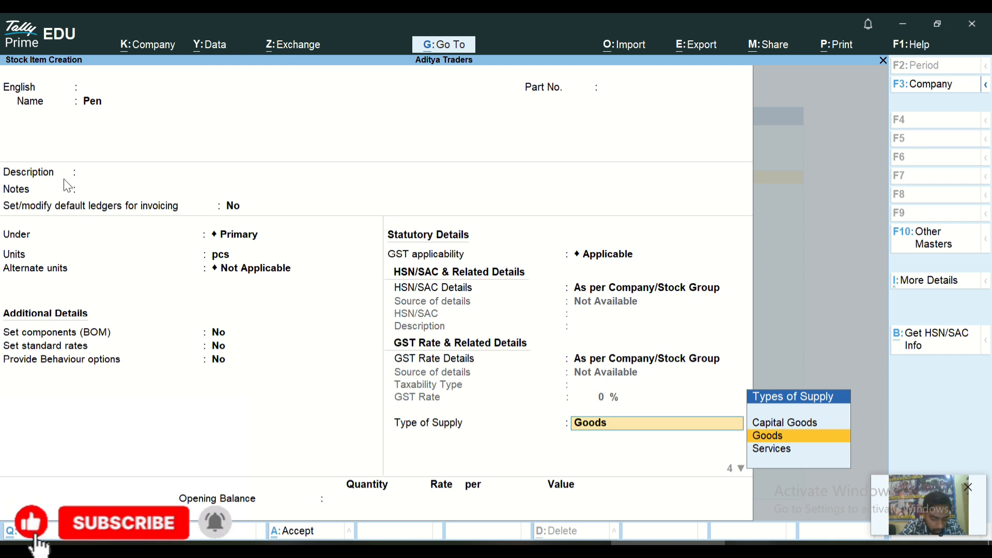
pyautogui.press('Return')
pyautogui.press('Return')
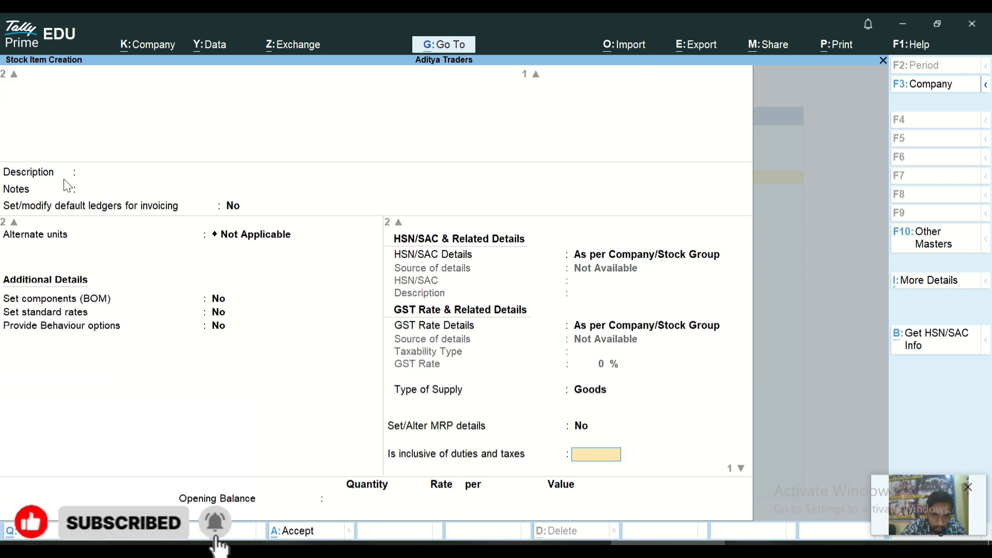
pyautogui.press('Return')
pyautogui.press('Return')
# Step: Enter Pen's opening balance of 10 pcs at a rate of 20 per pcs and save the stock item
pyautogui.write('1')
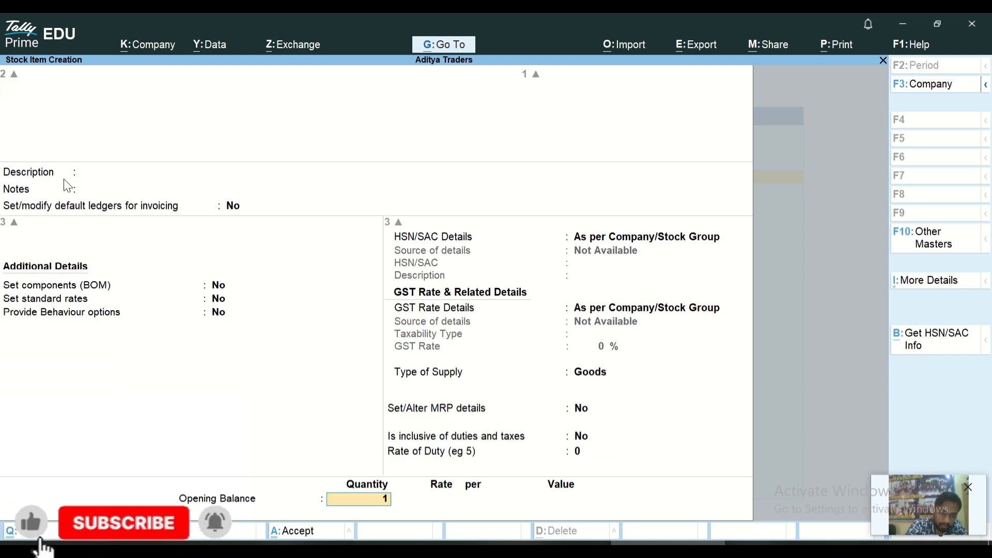
pyautogui.write('0')
pyautogui.press('Return')
pyautogui.write('2')
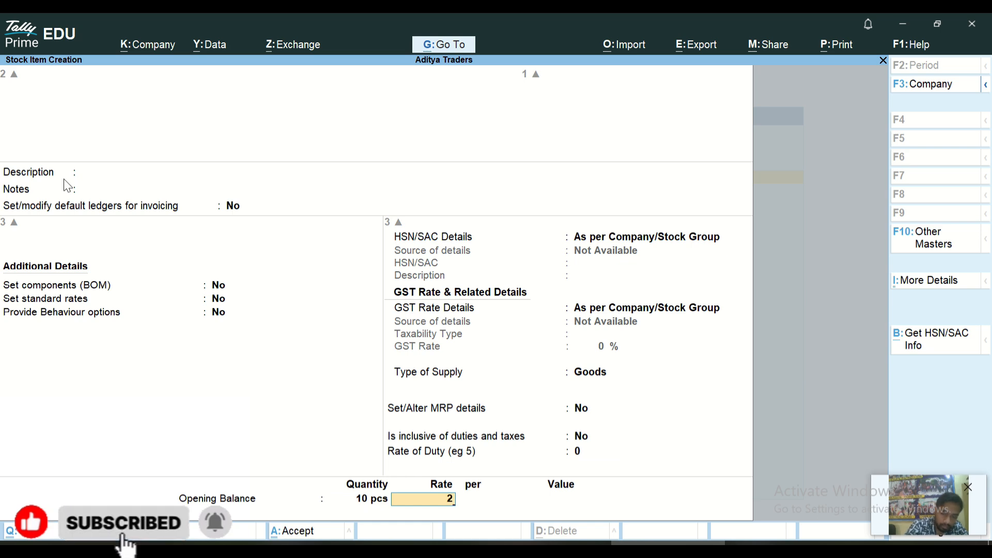
pyautogui.press('Return')
pyautogui.press('Return')
pyautogui.press('Return')
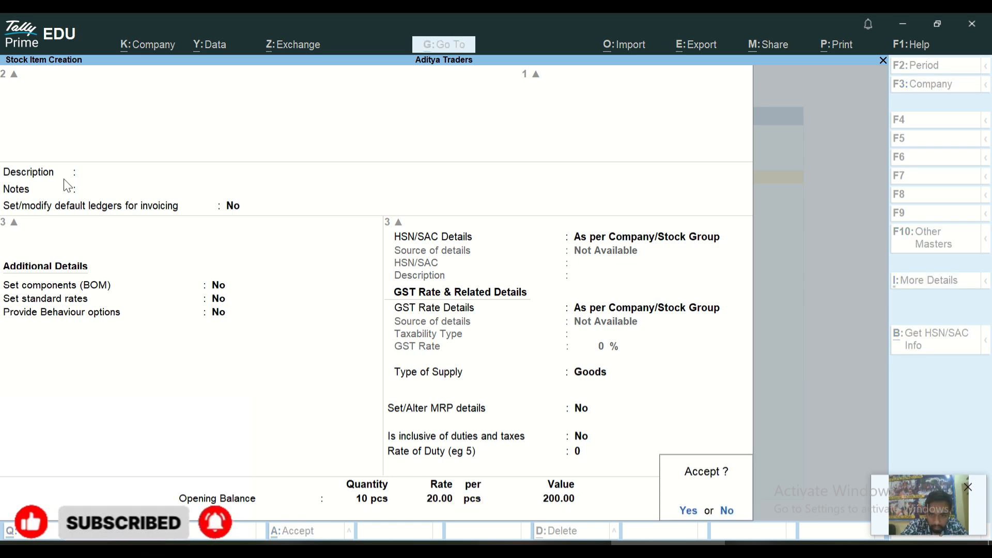
pyautogui.press('Return')
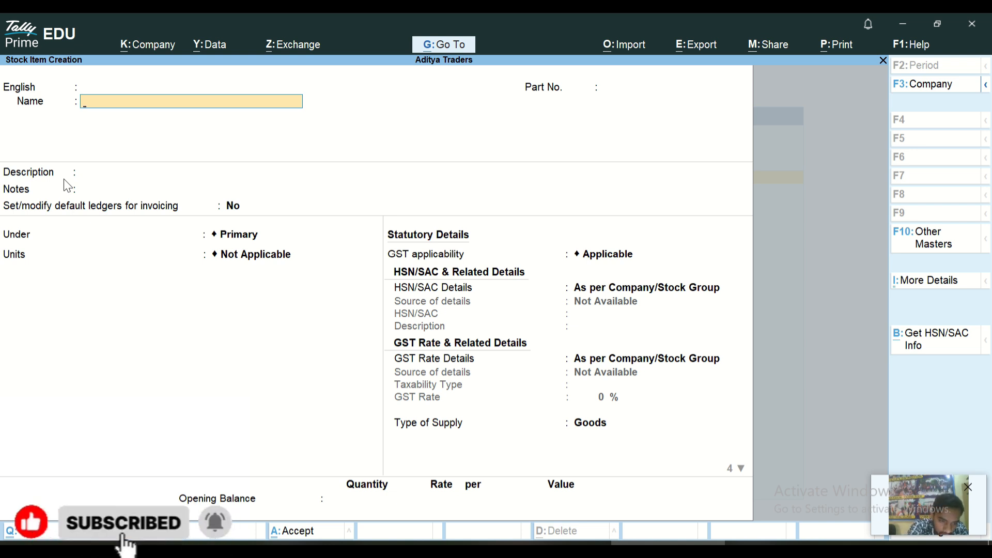
# Step: Leave stock item creation and open the creation form for a new ledger among the accounting masters
pyautogui.press('Escape')
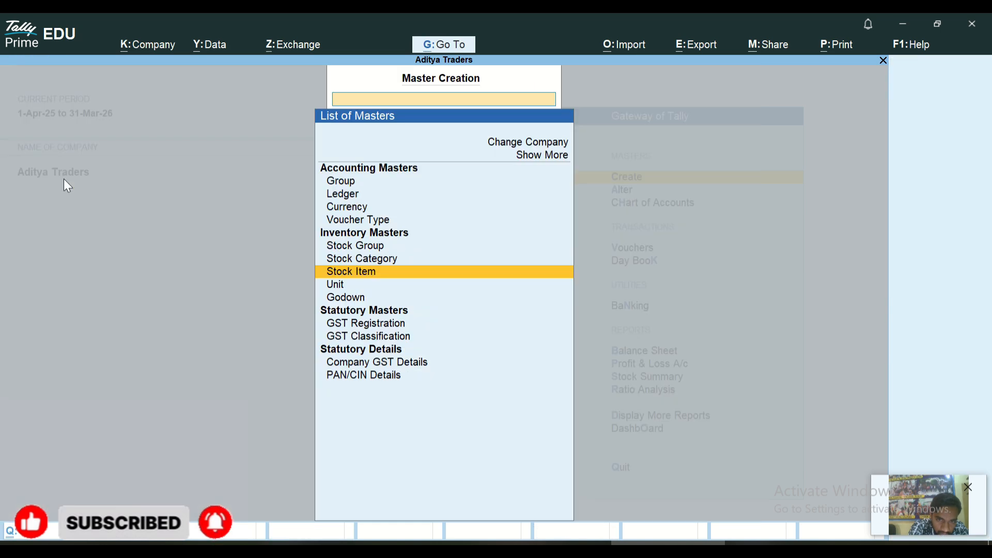
pyautogui.press('Escape')
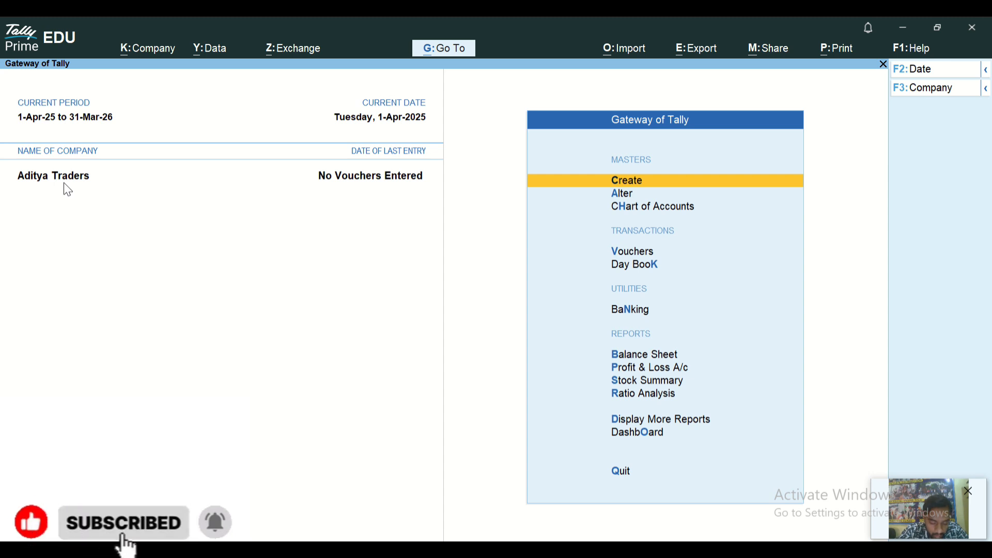
pyautogui.press('Down')
pyautogui.press('Up')
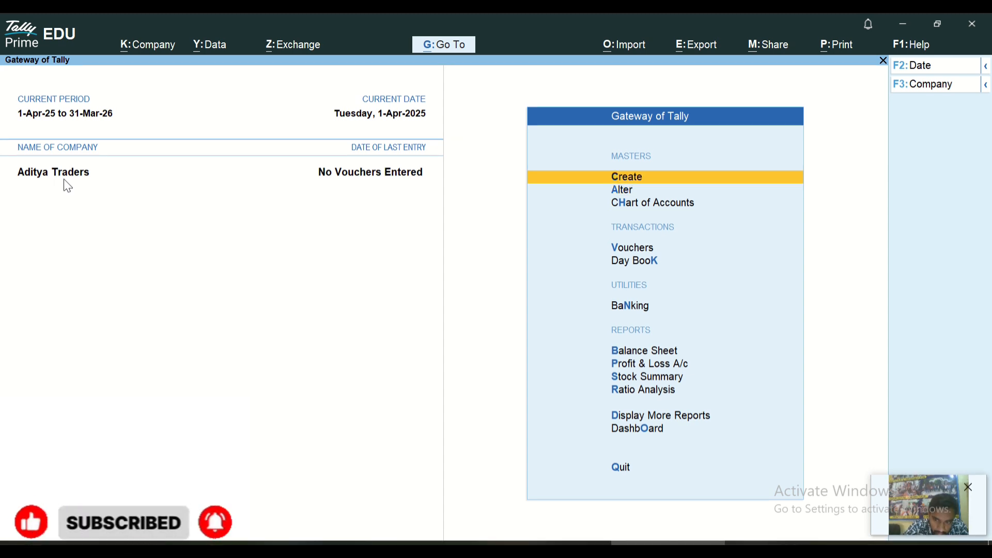
pyautogui.press('Return')
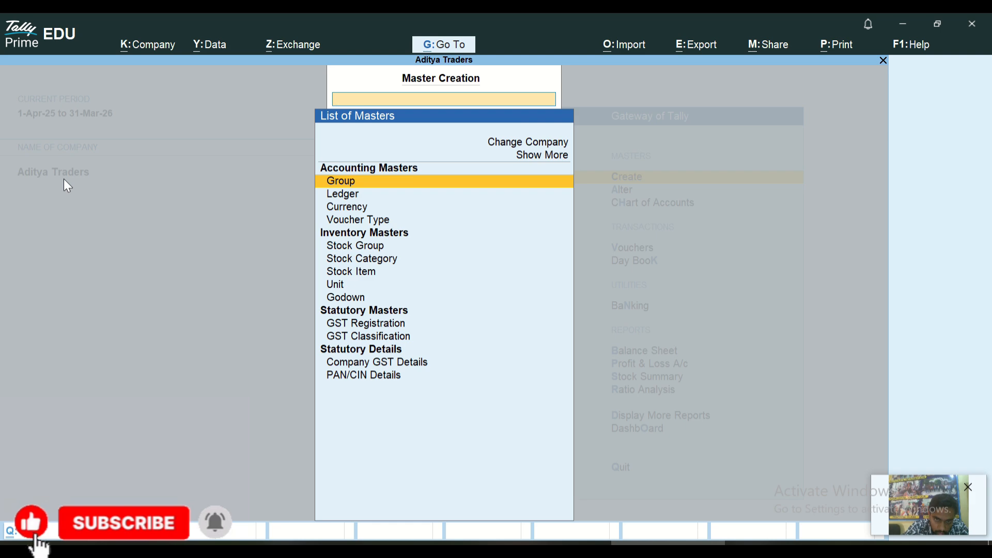
pyautogui.press('Down')
pyautogui.press('Return')
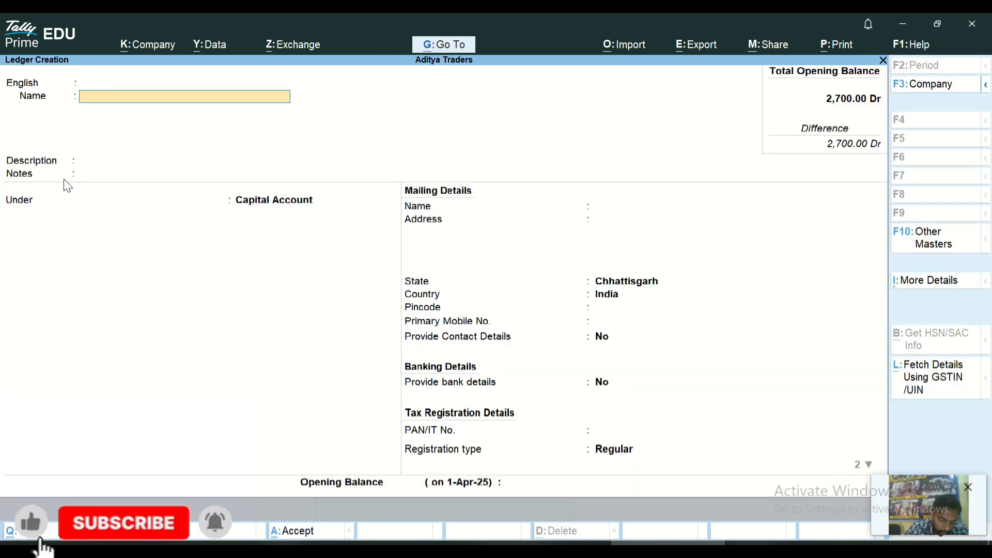
# Step: Enter the customer's full name as the ledger name, leave the alias blank and place the ledger under Sundry Debtors
pyautogui.write('Ra')
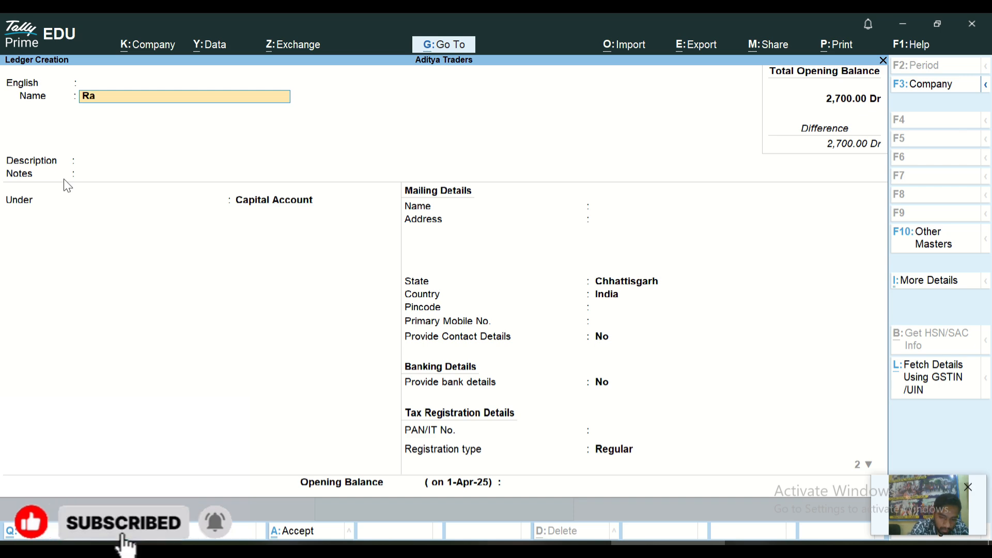
pyautogui.write('m Ku')
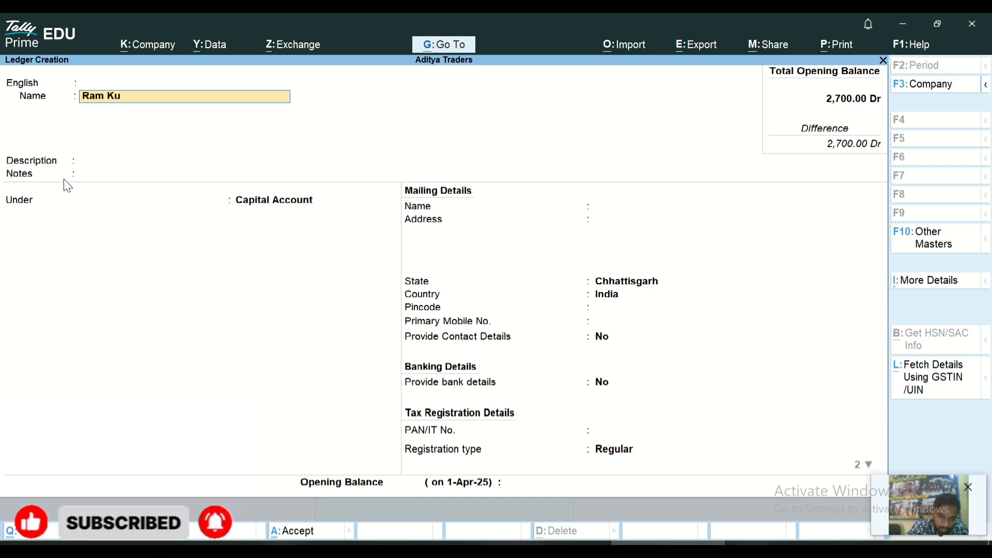
pyautogui.write('mar')
pyautogui.press('Return')
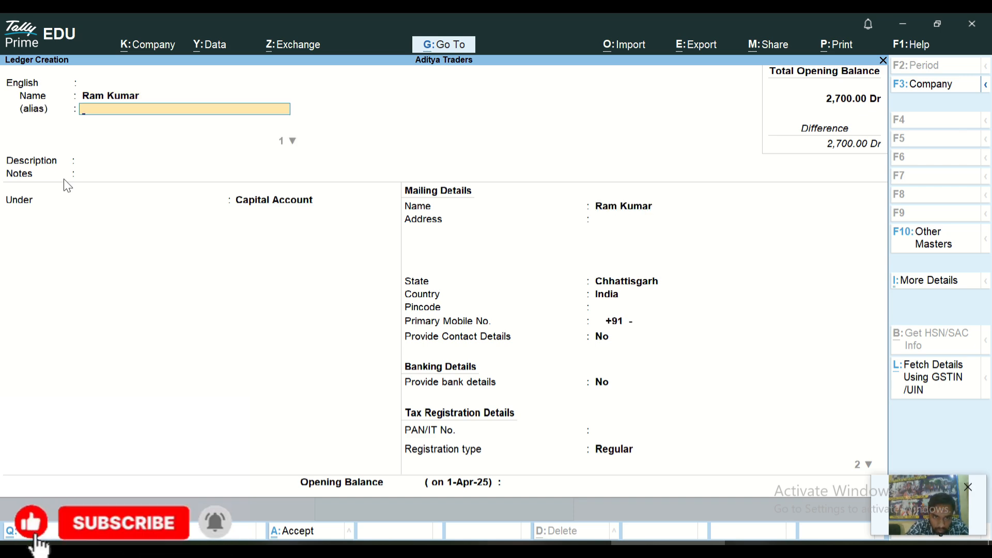
pyautogui.press('Return')
pyautogui.press('Return')
pyautogui.press('Return')
pyautogui.write('S')
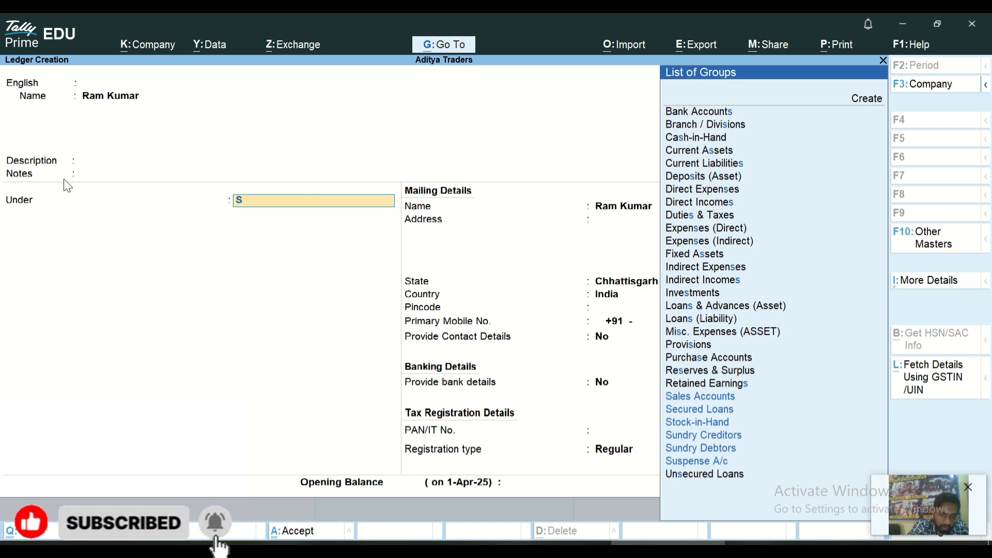
pyautogui.write('un')
pyautogui.press('Down')
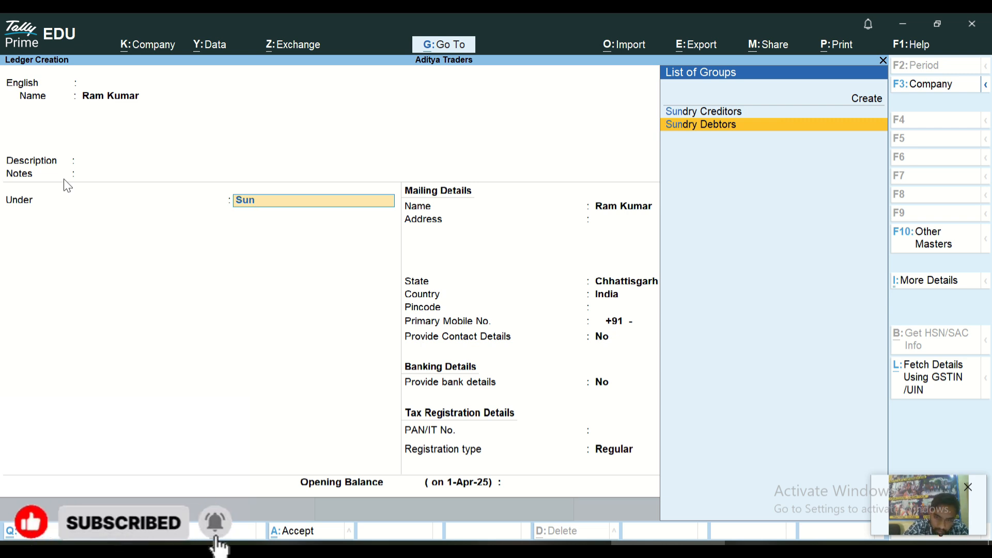
pyautogui.press('Return')
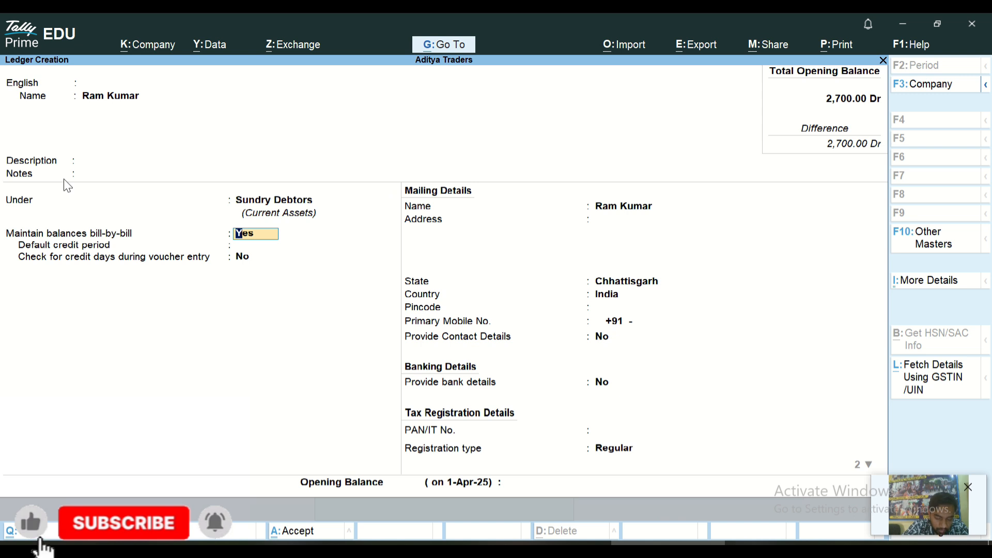
# Step: Keep bill-by-bill balances on for the customer ledger and accept the default mailing details with Chhattisgarh, India, leaving address, pincode and mobile blank
pyautogui.press('Return')
pyautogui.press('Return')
pyautogui.press('Return')
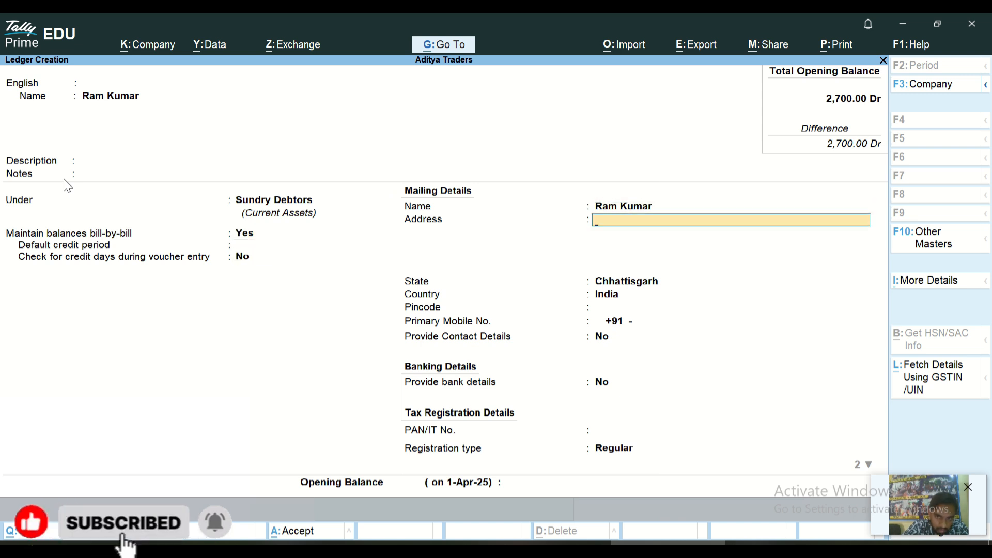
pyautogui.press('Return')
pyautogui.press('Return')
pyautogui.press('Return')
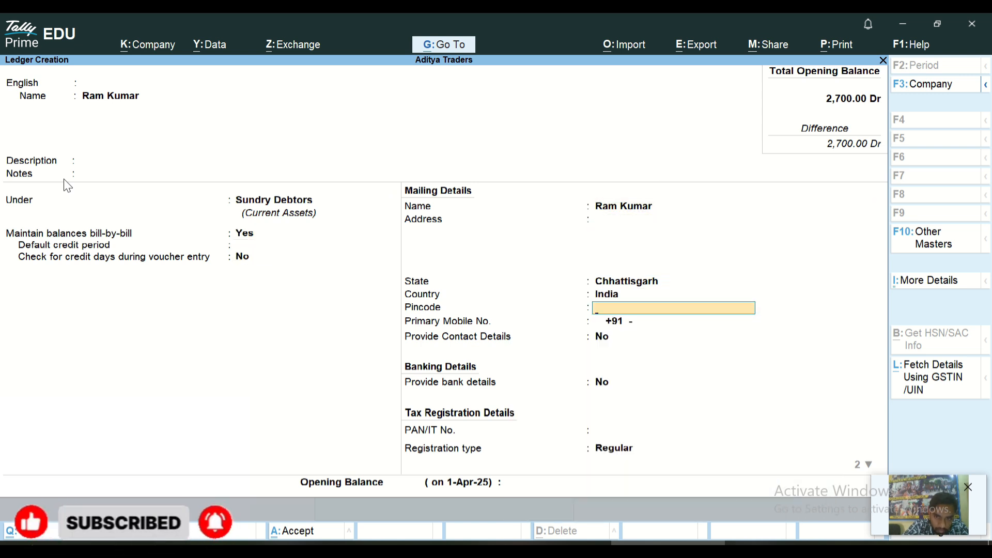
pyautogui.press('Return')
pyautogui.press('Return')
pyautogui.press('Return')
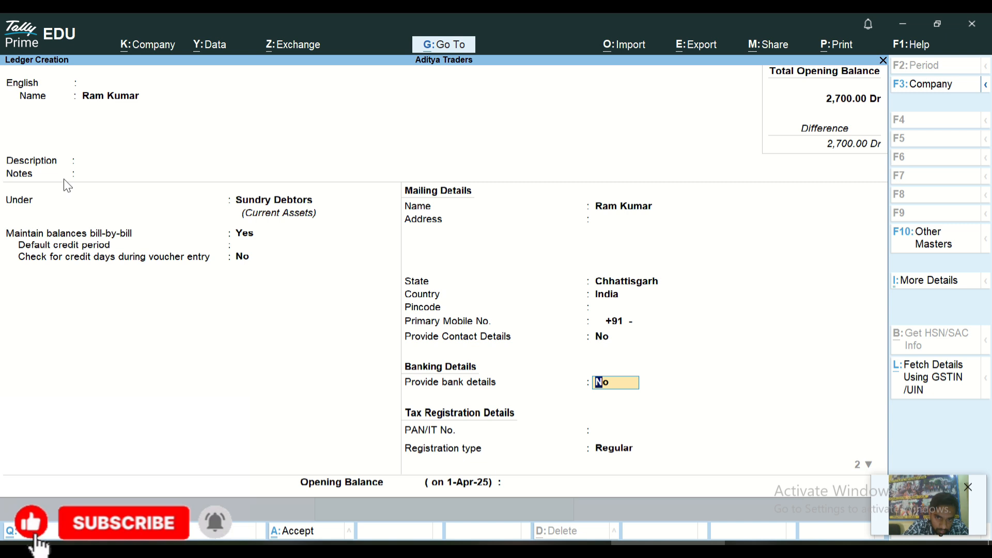
# Step: Keep bank details at No and registration type Regular, leave PAN and GSTIN blank, skip additional GST details and save the customer ledger
pyautogui.press('Return')
pyautogui.press('Return')
pyautogui.press('Return')
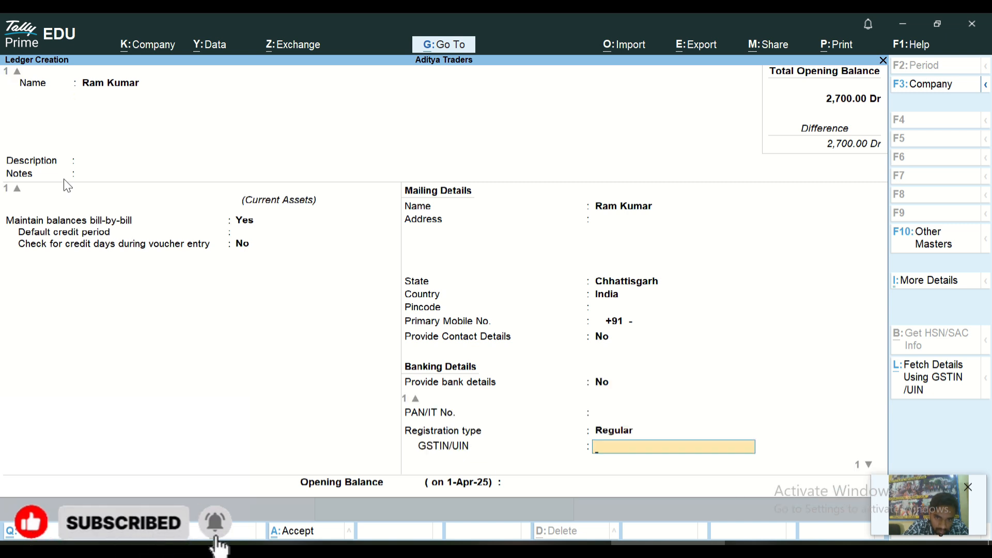
pyautogui.press('Return')
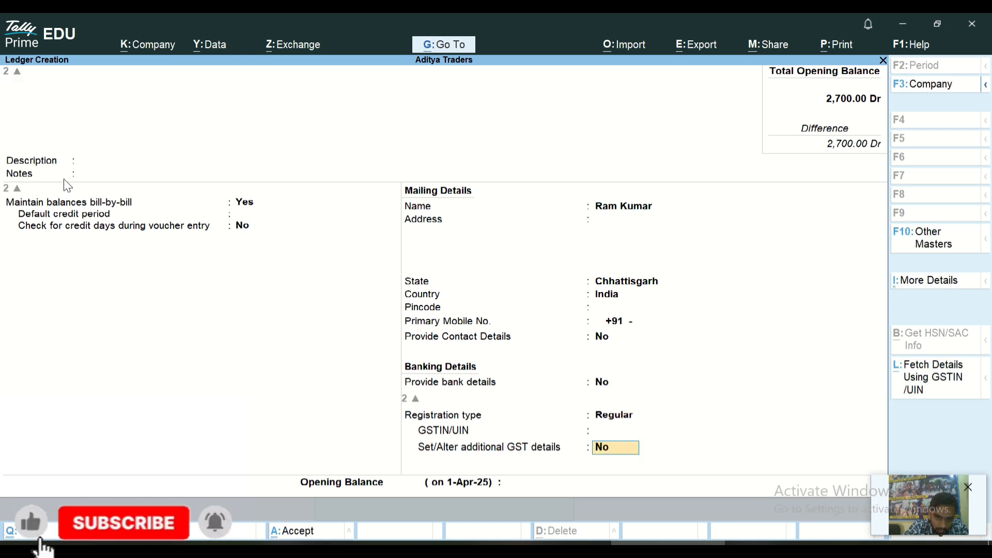
pyautogui.press('Return')
pyautogui.press('Return')
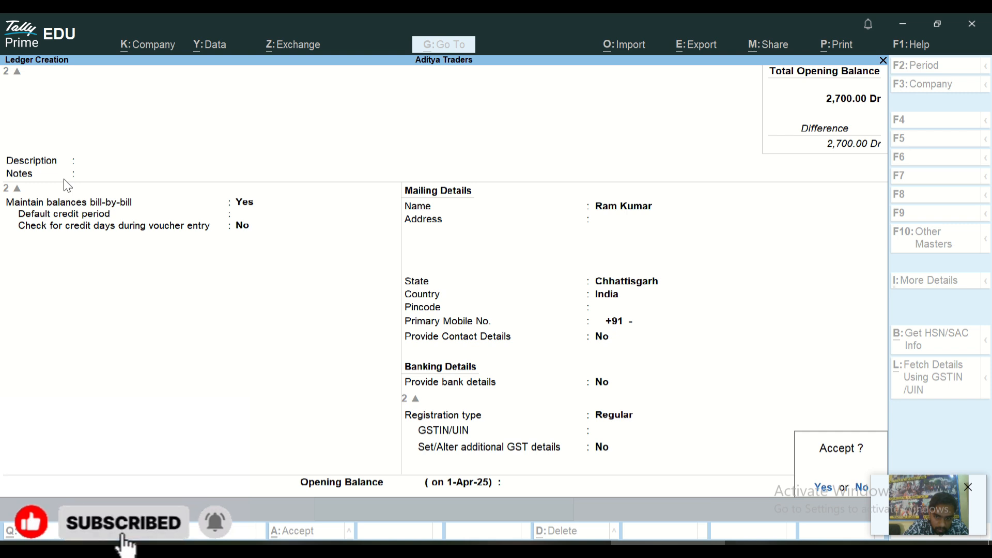
pyautogui.press('Return')
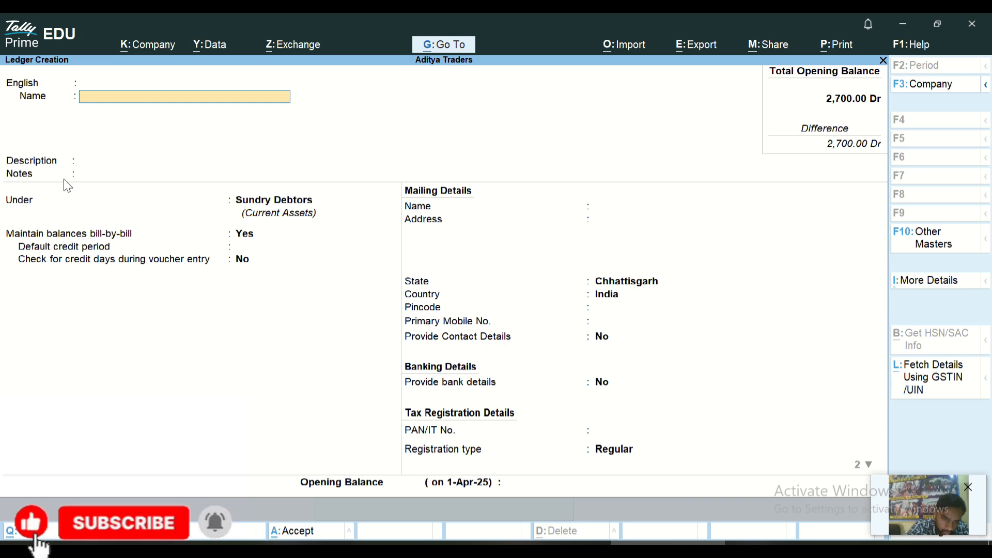
# Step: Leave ledger creation, return to the Gateway of Tally and open voucher entry
pyautogui.press('Escape')
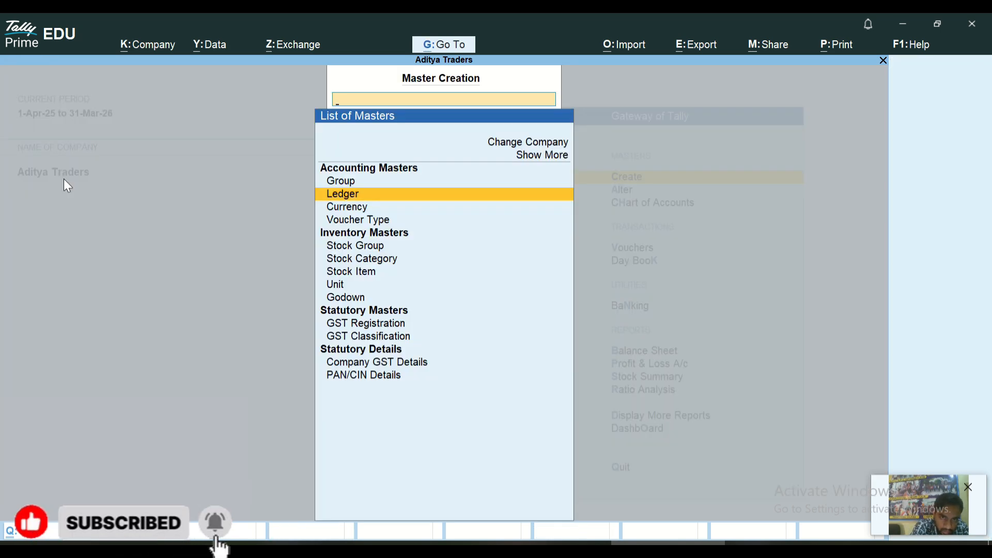
pyautogui.press('Escape')
pyautogui.press('Down')
pyautogui.press('Down')
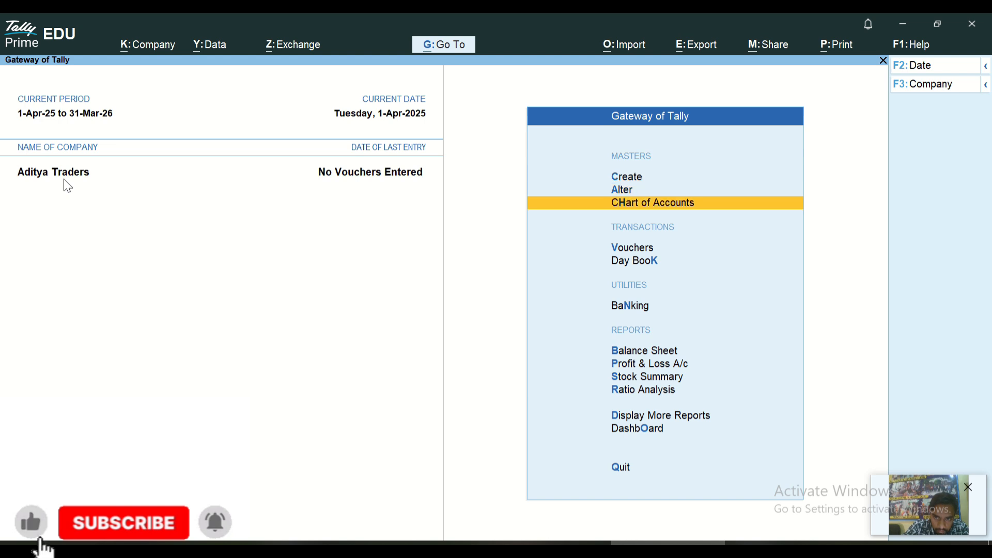
pyautogui.press('Down')
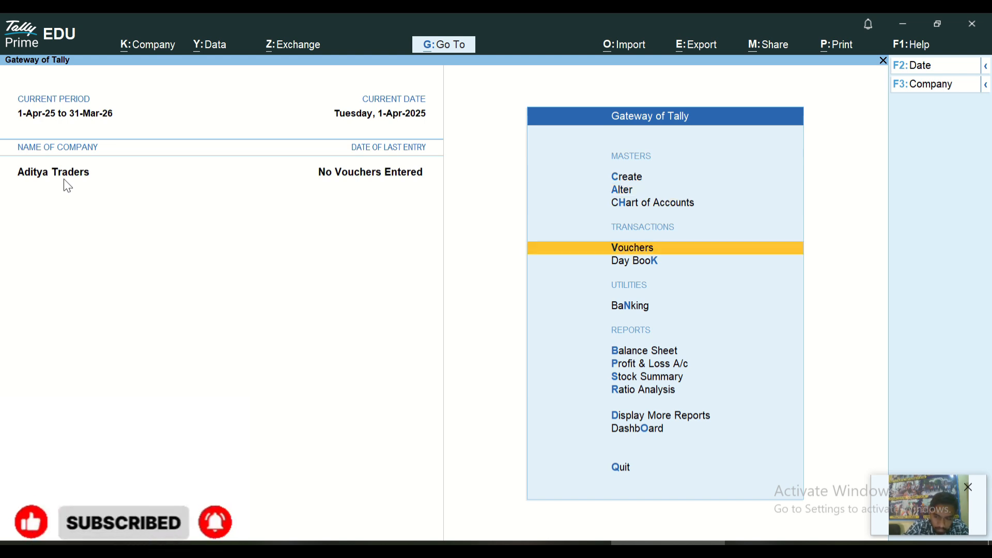
pyautogui.press('Return')
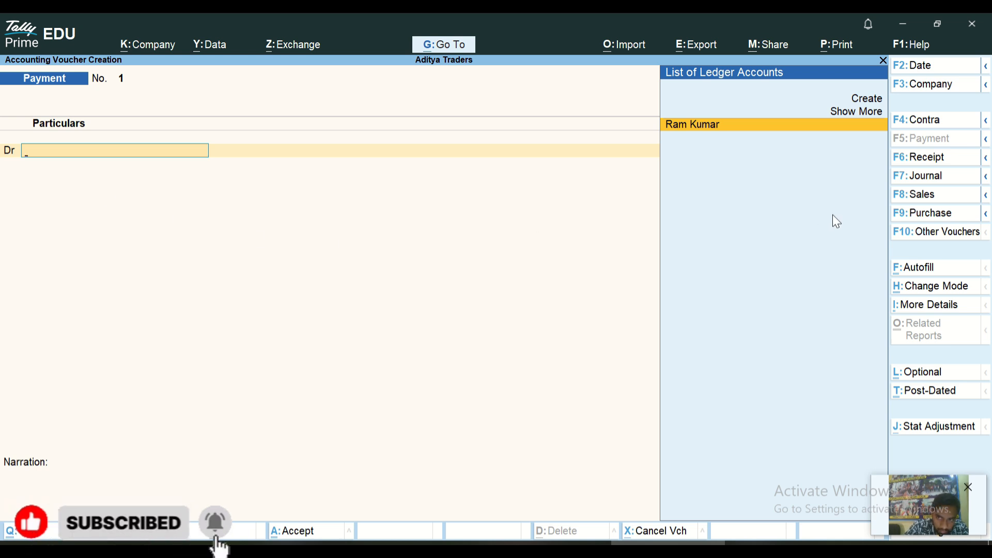
# Step: Switch the voucher to type Sales and change its mode to Item Invoice
pyautogui.click(925, 200)
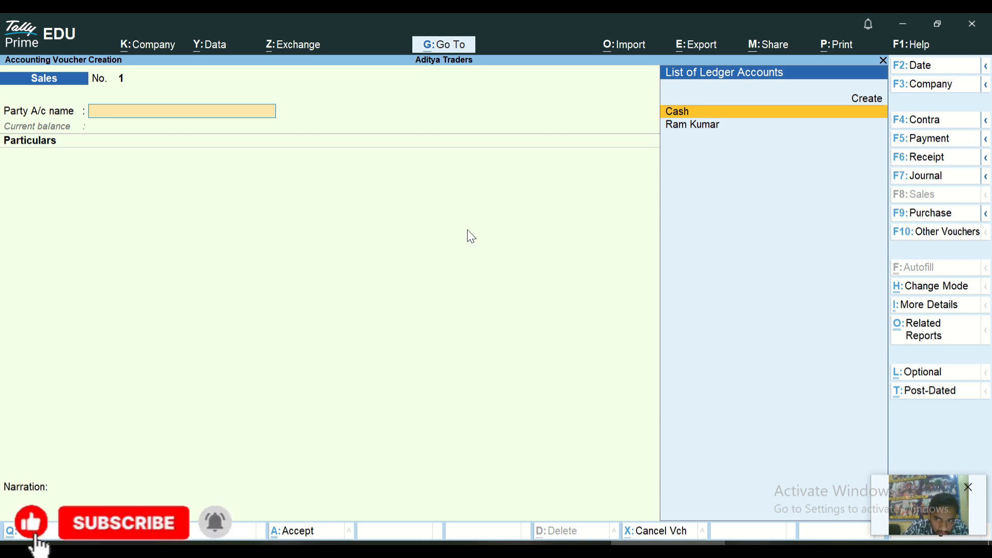
pyautogui.click(936, 289)
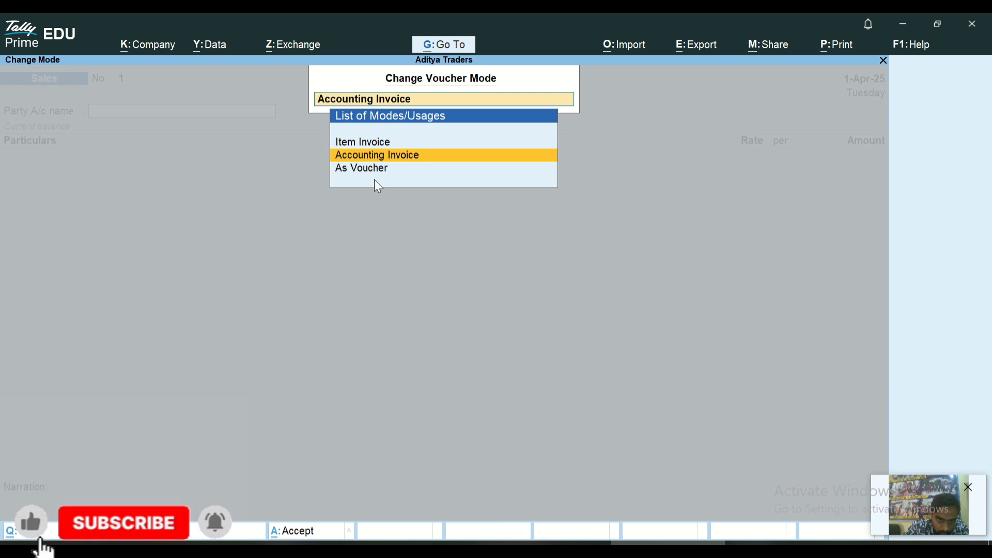
pyautogui.click(362, 144)
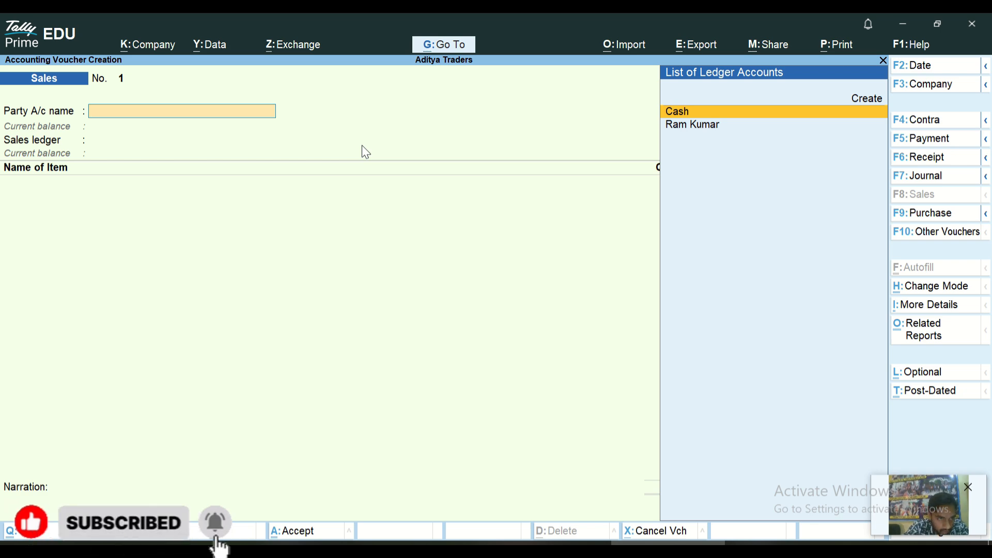
# Step: Choose the customer's ledger as the sales party, leave all dispatch details blank and accept the default party details
pyautogui.press('Down')
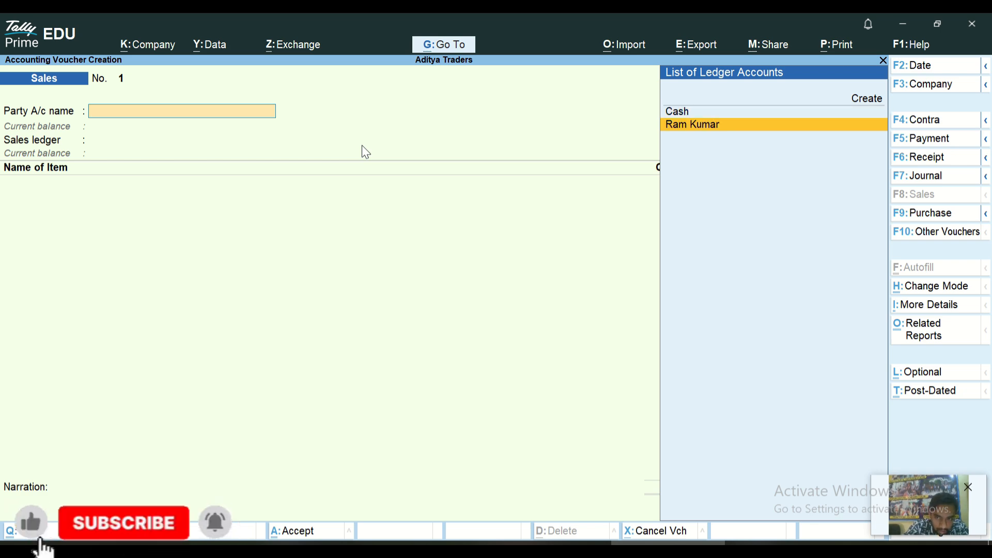
pyautogui.press('Return')
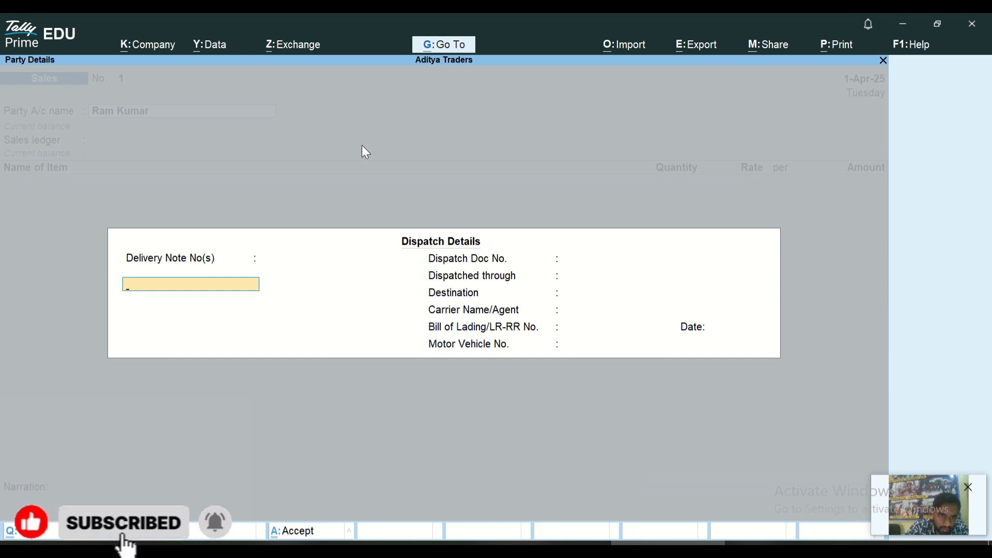
pyautogui.press('Return')
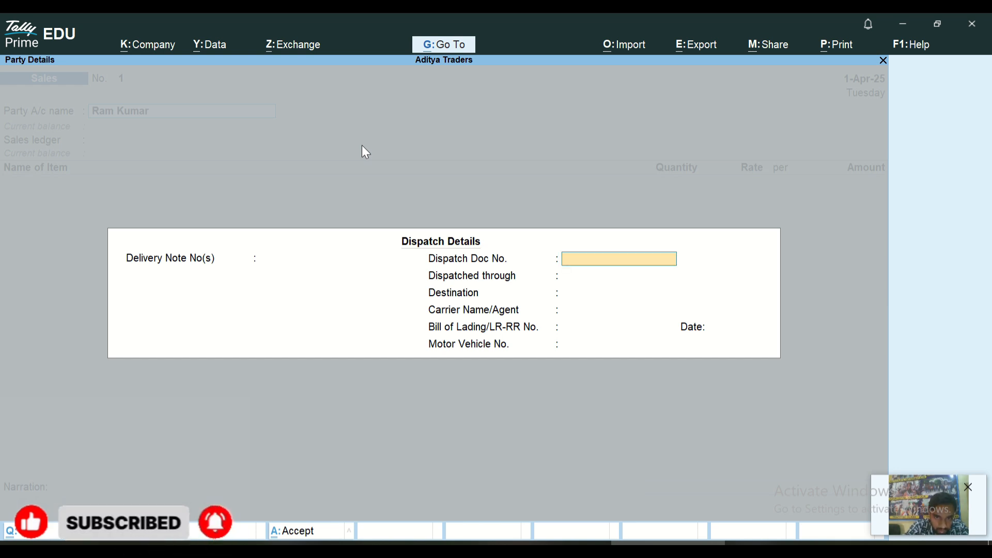
pyautogui.press('Return')
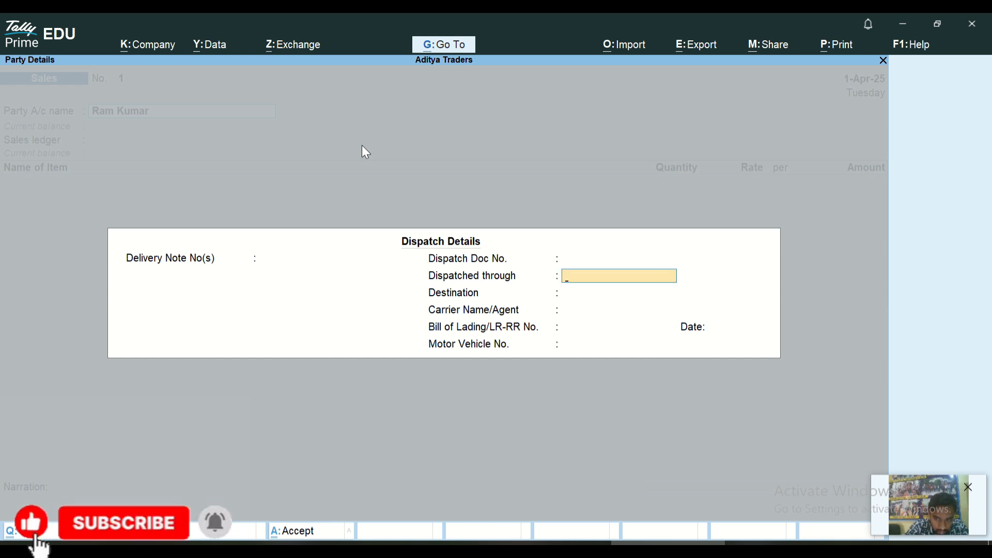
pyautogui.press('BackSpace')
pyautogui.press('Return')
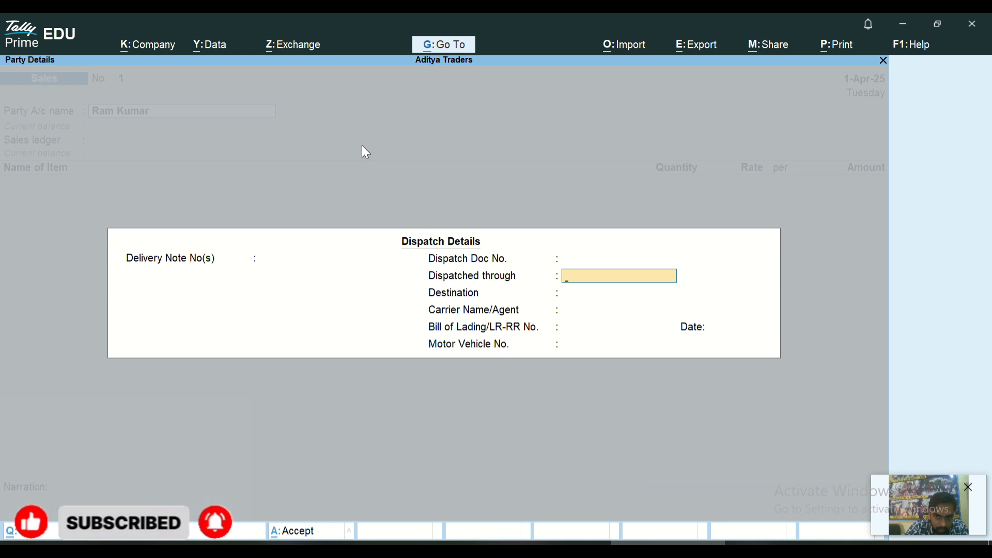
pyautogui.press('Return')
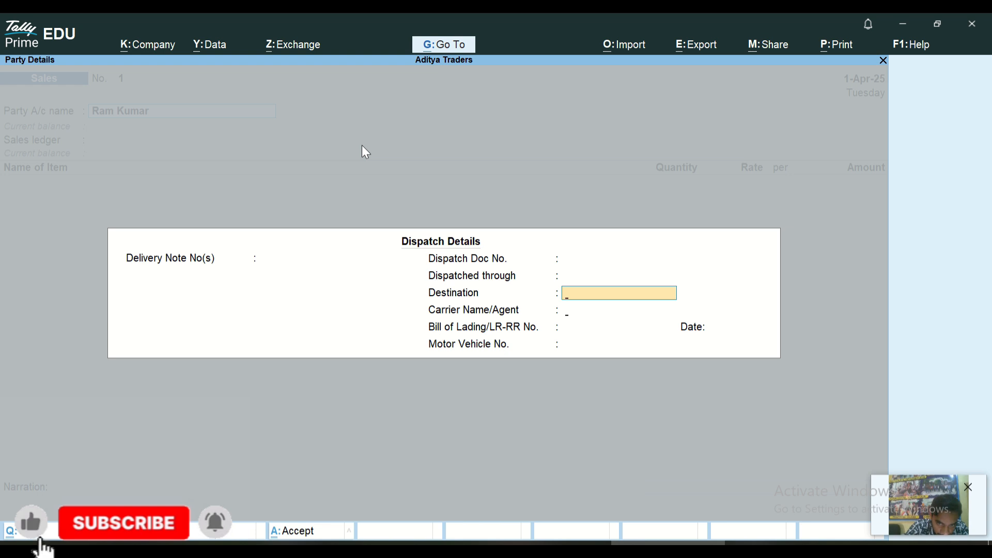
pyautogui.press('Return')
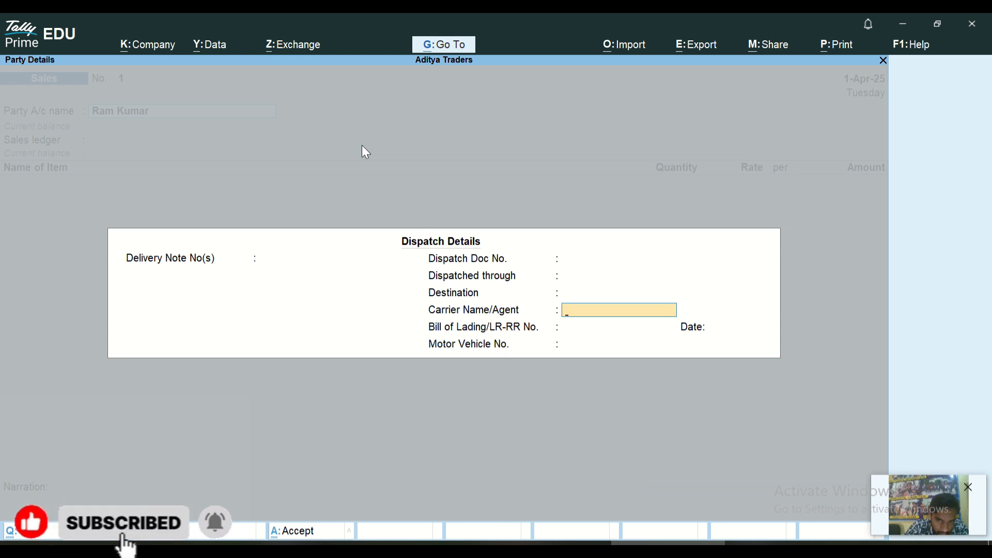
pyautogui.press('Return')
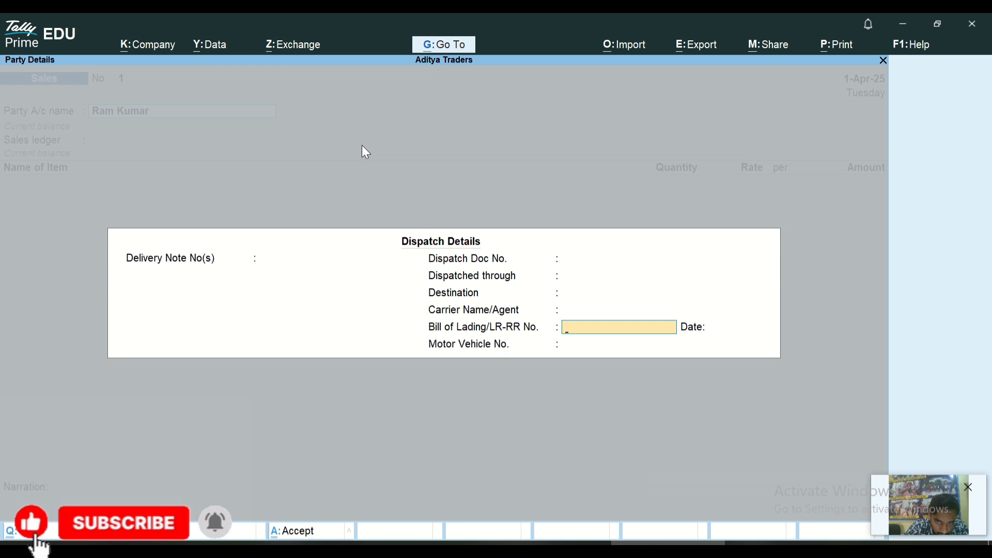
pyautogui.press('Return')
pyautogui.press('Return')
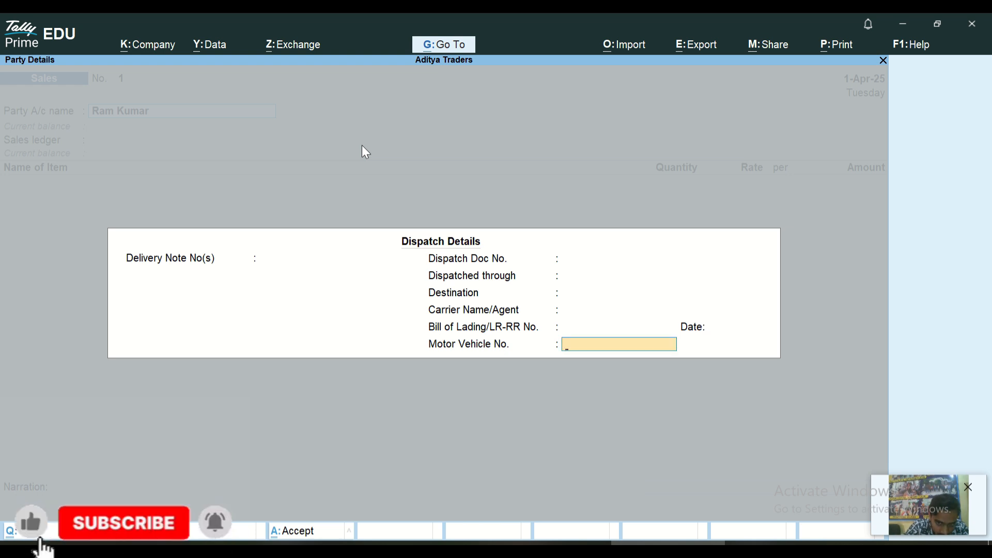
pyautogui.press('Return')
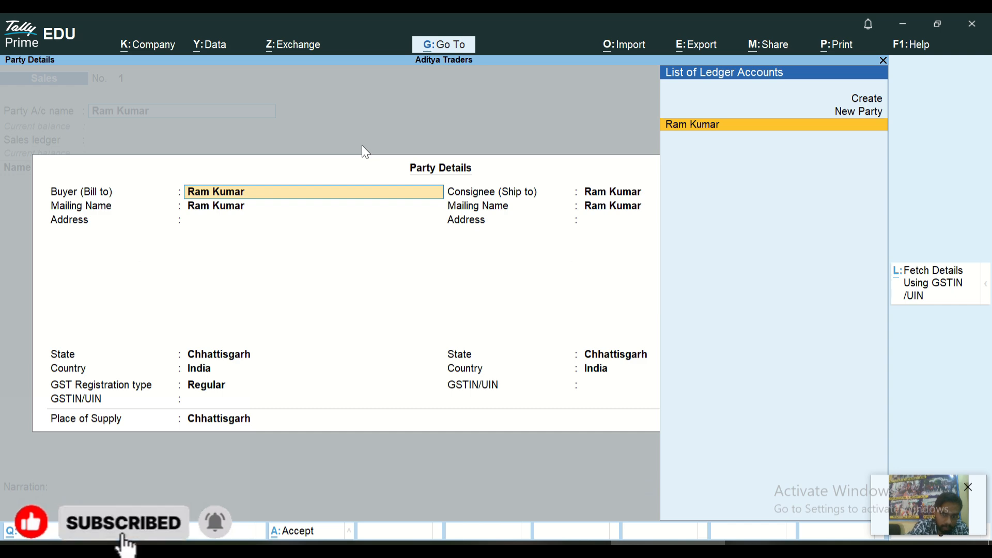
pyautogui.hotkey('ctrl', 'a')
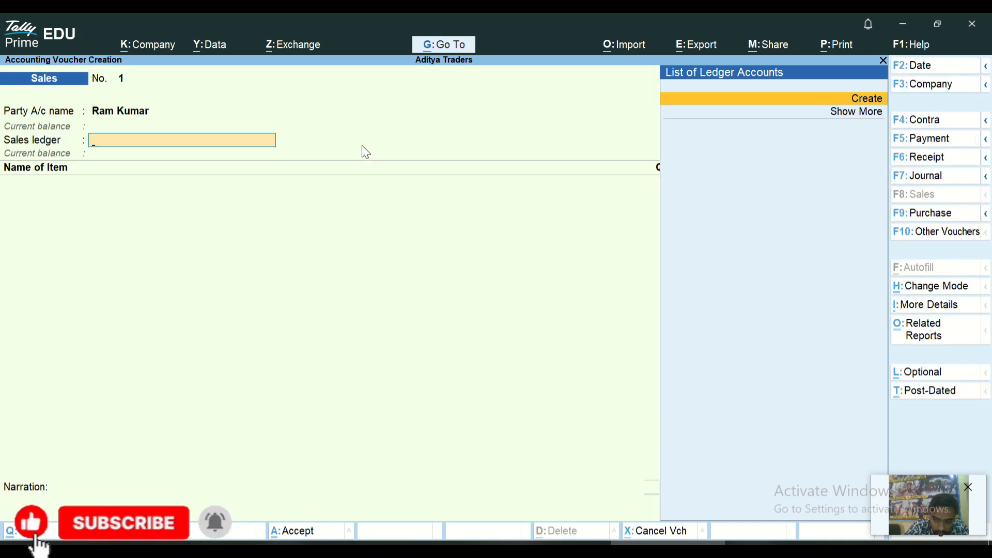
# Step: Start creating a new ledger from the voucher's sales ledger field and name it Sale Ac
pyautogui.press('Down')
pyautogui.press('Return')
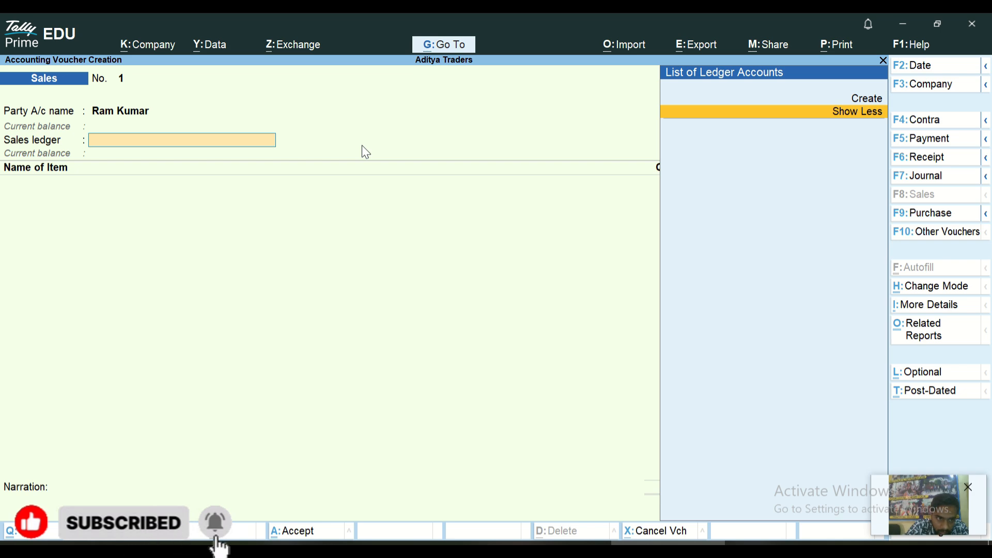
pyautogui.press('Up')
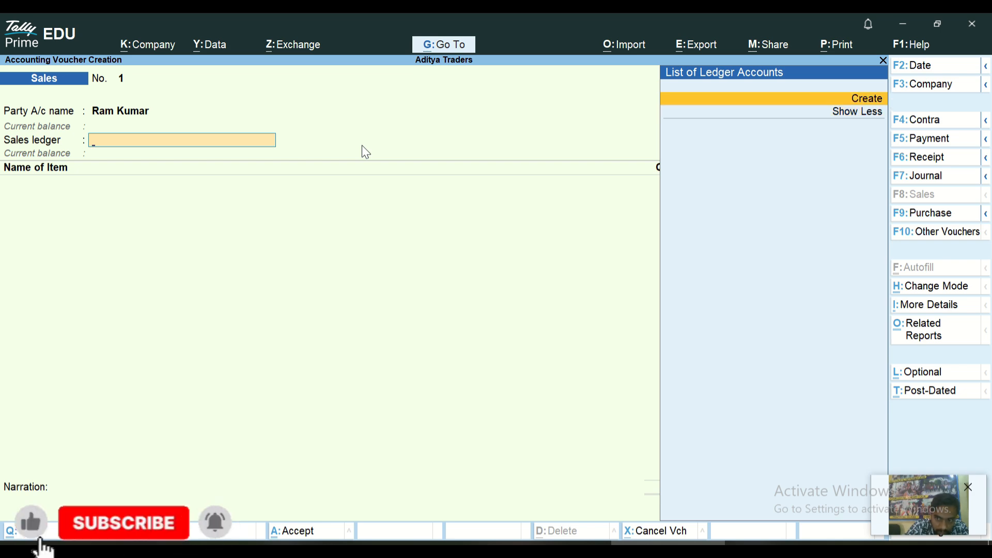
pyautogui.press('Return')
pyautogui.write('Sa')
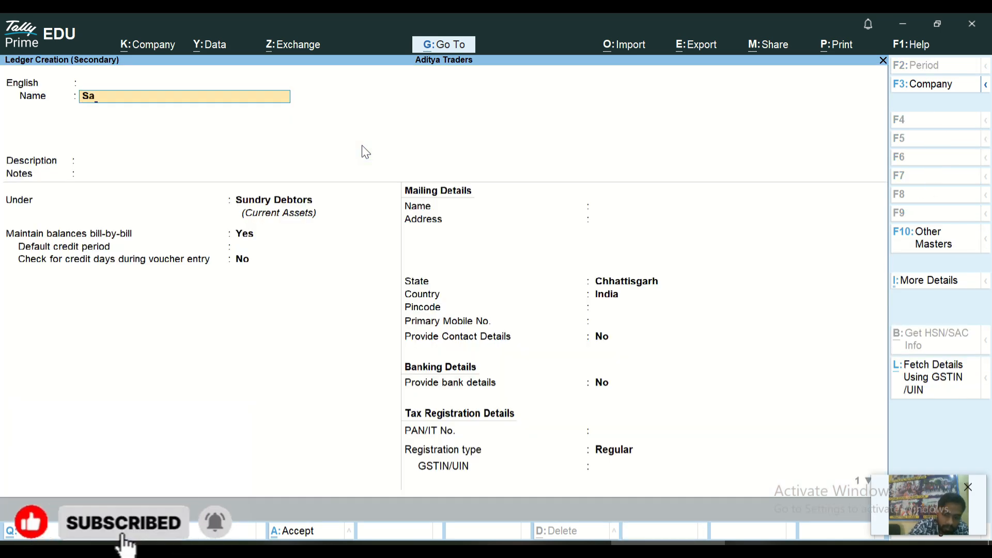
pyautogui.write('le Ac')
pyautogui.press('Return')
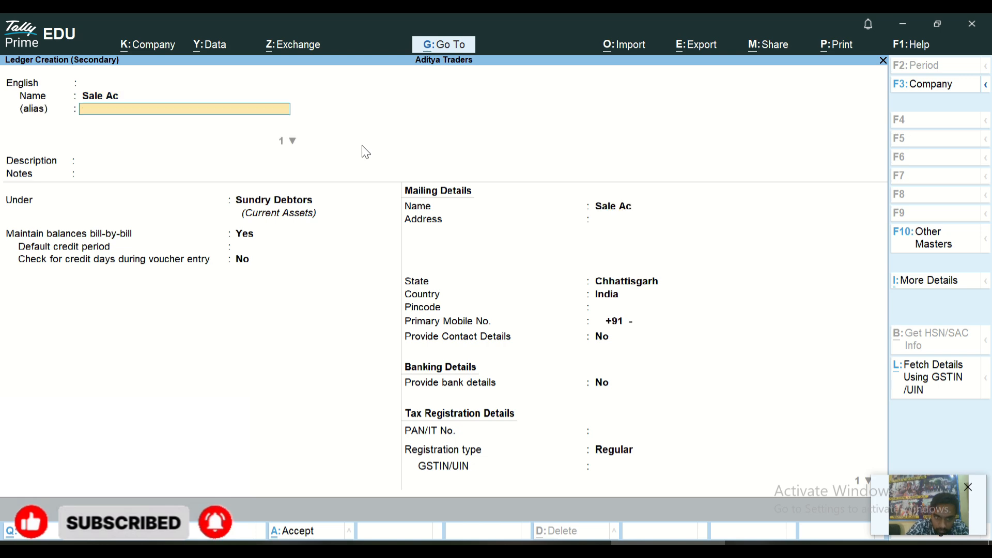
# Step: Leave the alias of Sale Ac blank, place it under Sales Accounts and save the ledger with its remaining defaults
pyautogui.press('Return')
pyautogui.press('Return')
pyautogui.press('Return')
pyautogui.press('Return')
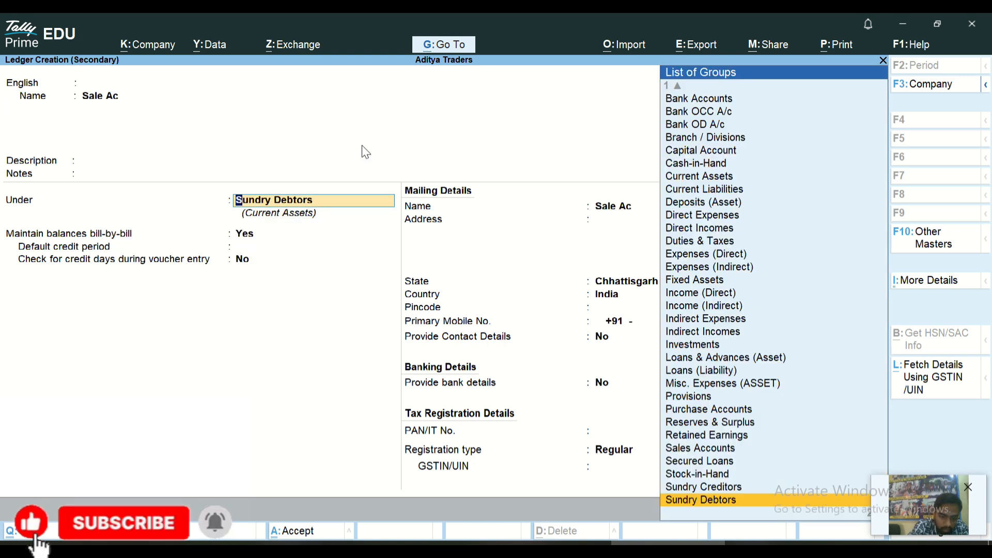
pyautogui.write('Sa')
pyautogui.press('Return')
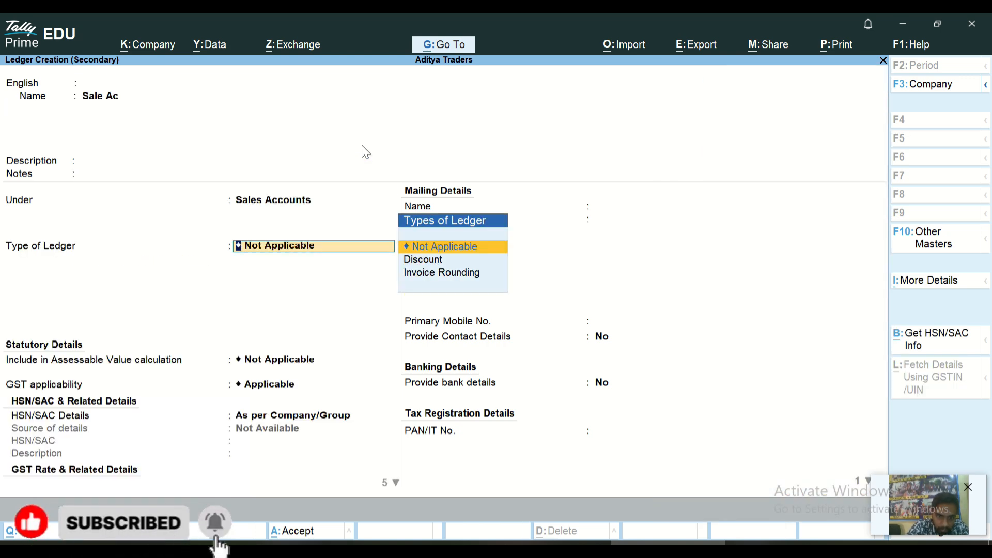
pyautogui.hotkey('ctrl', 'a')
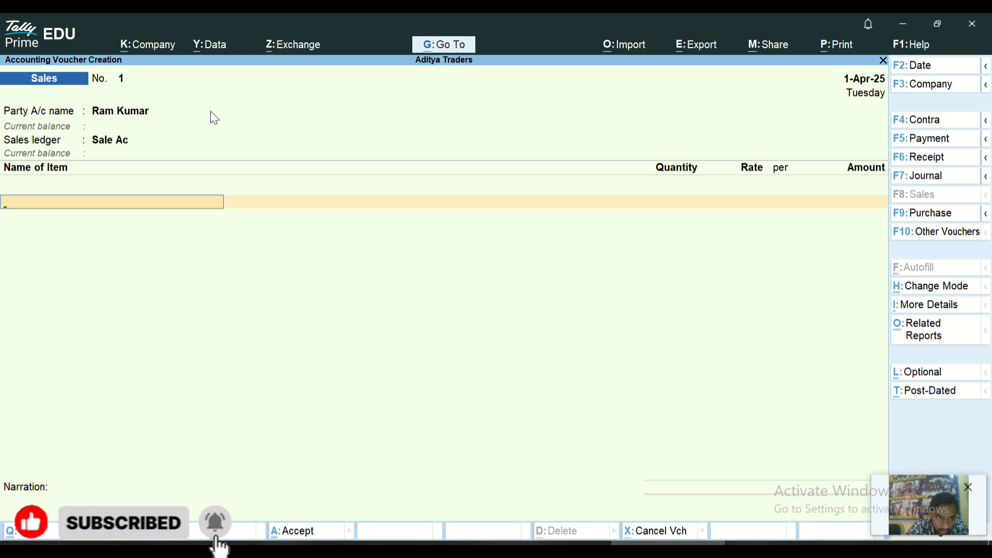
# Step: Add the stock item Notebook to the sales voucher with a quantity of 30 pcs and a rate of 60
pyautogui.press('Down')
pyautogui.press('Down')
pyautogui.press('Down')
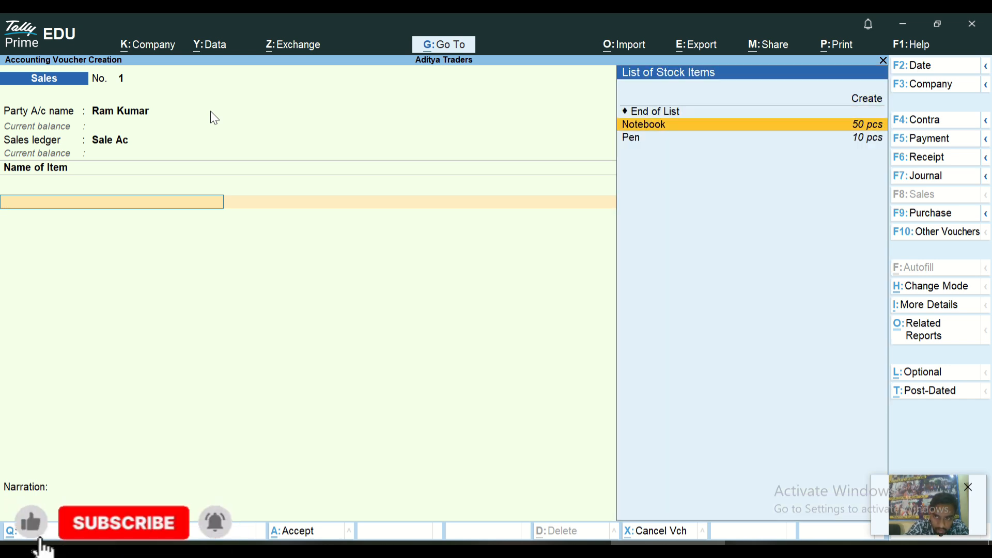
pyautogui.press('Return')
pyautogui.press('Return')
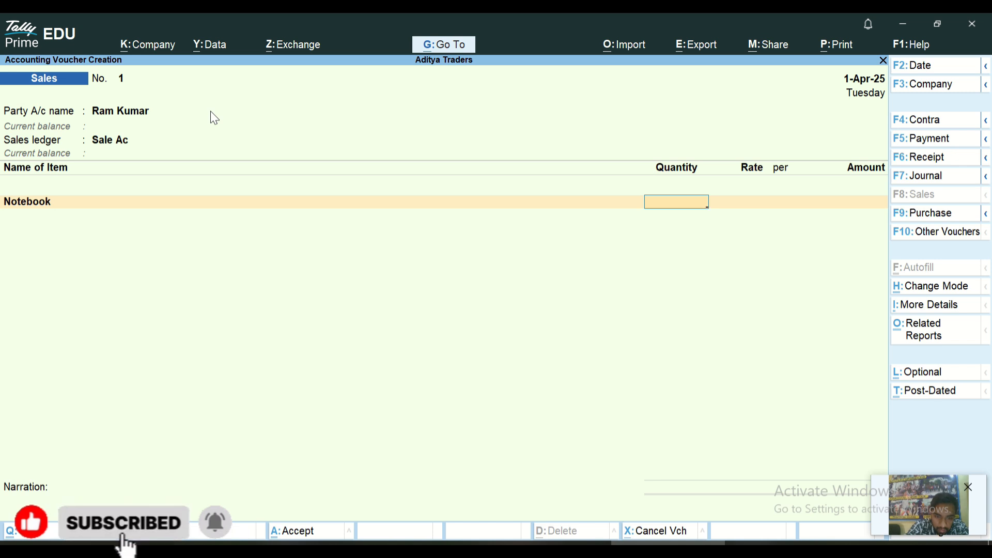
pyautogui.write('30')
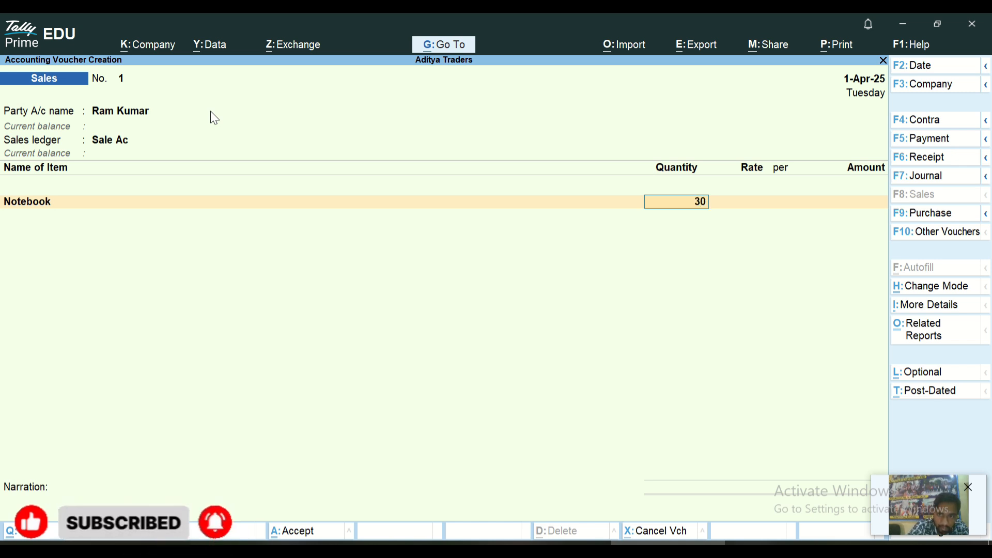
pyautogui.press('Return')
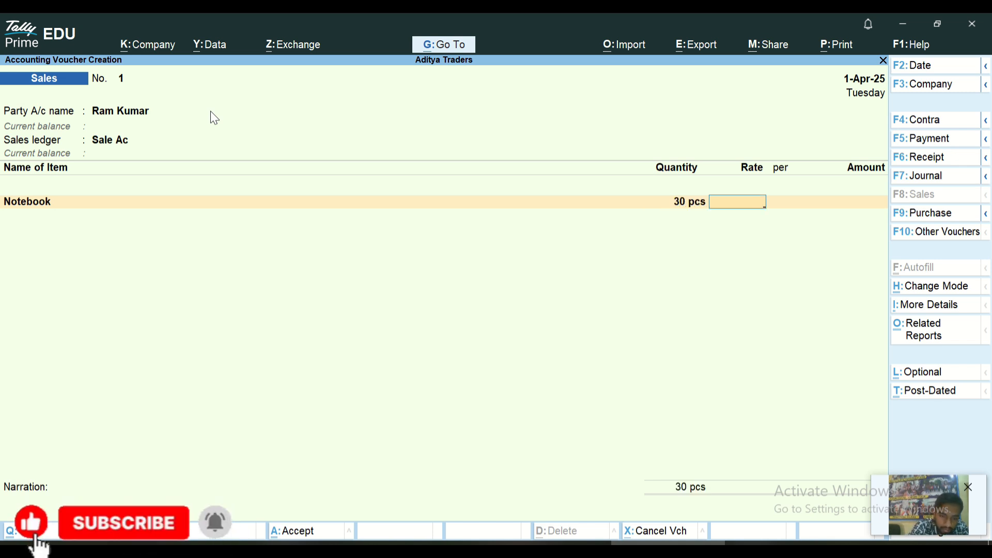
pyautogui.write('60')
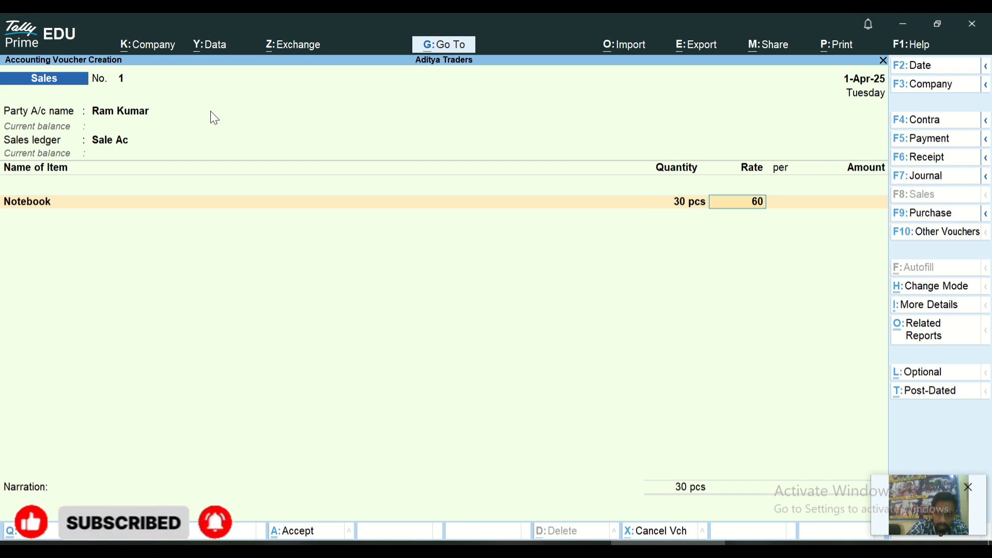
pyautogui.press('Return')
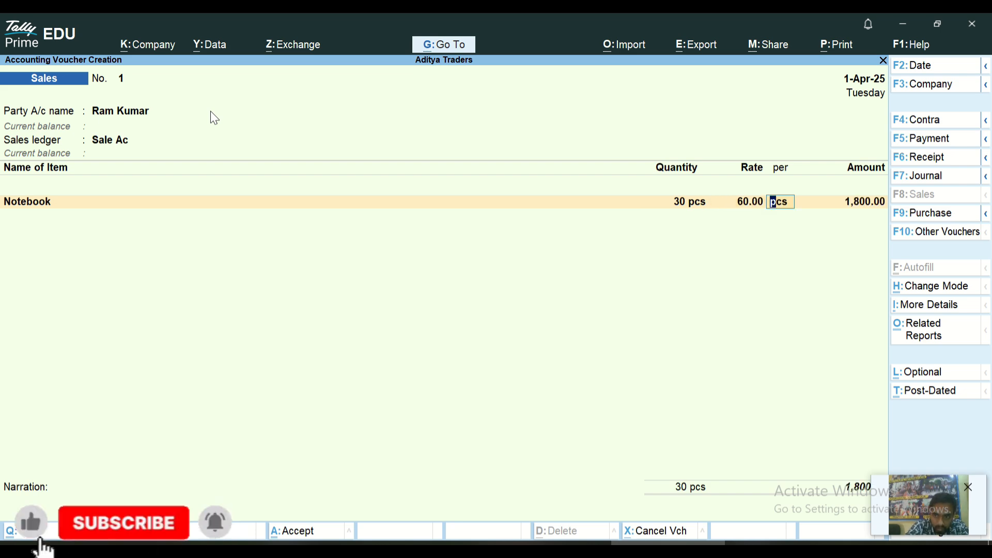
# Step: Accept the pcs unit and calculated amount for Notebook and keep its GST rate details As per Masters/Company
pyautogui.press('Return')
pyautogui.press('Return')
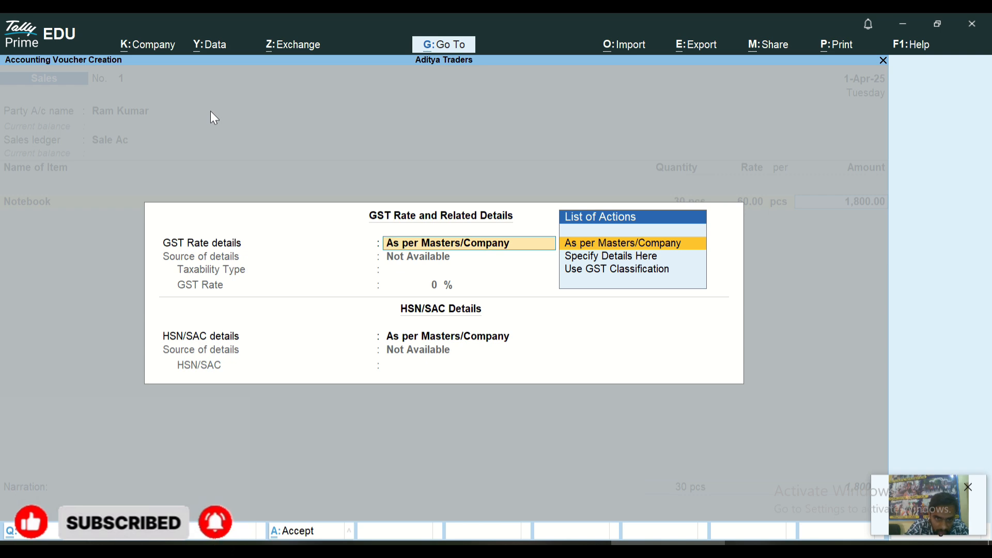
pyautogui.press('Down')
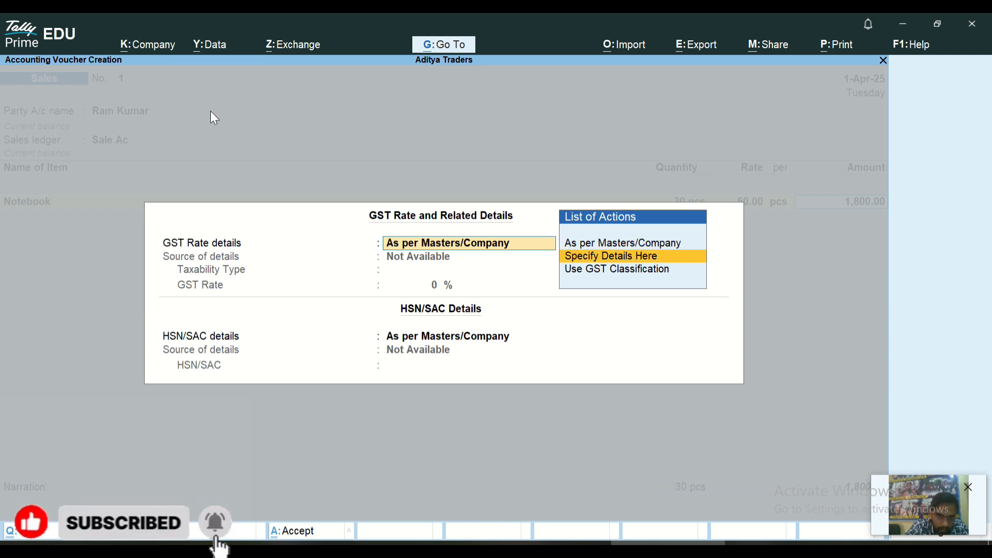
pyautogui.press('Up')
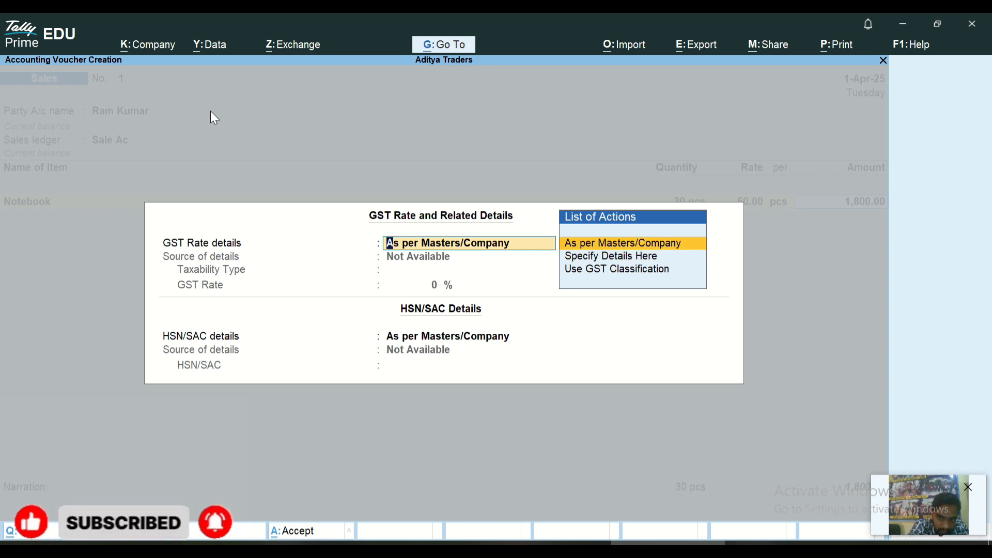
pyautogui.press('Return')
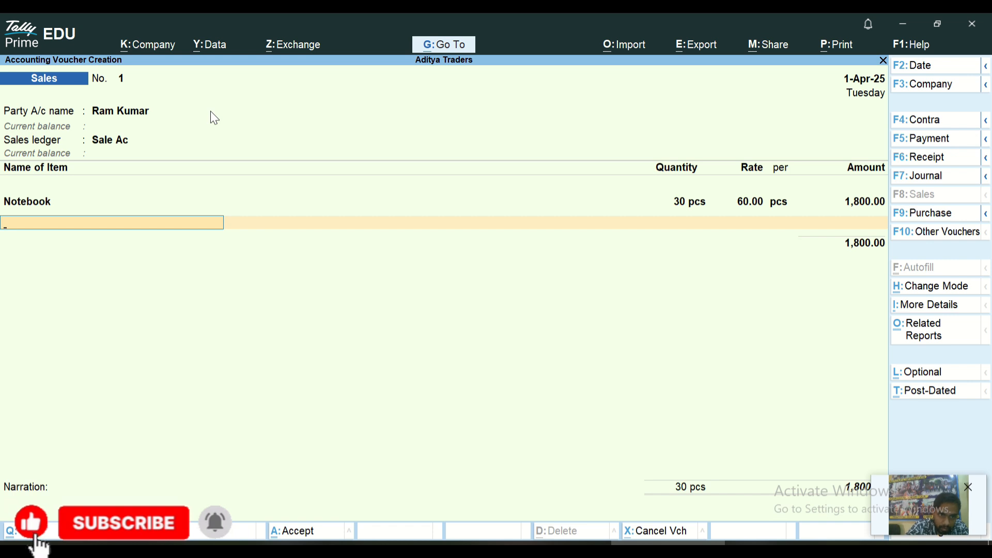
# Step: Add the stock item Pen with 10 pcs at a rate of 30, keeping its GST rate details As per Masters/Company
pyautogui.press('Down')
pyautogui.press('Down')
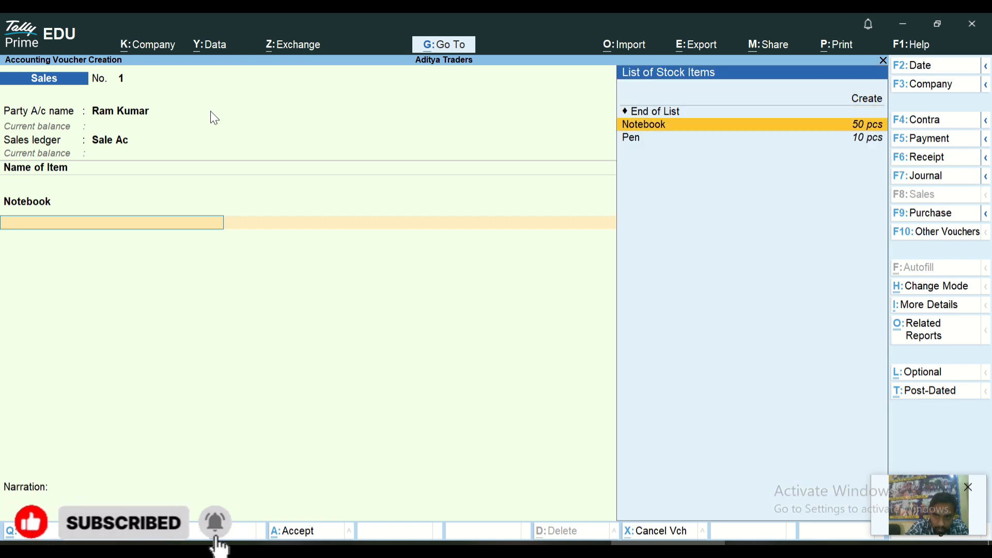
pyautogui.press('Down')
pyautogui.press('Return')
pyautogui.press('Return')
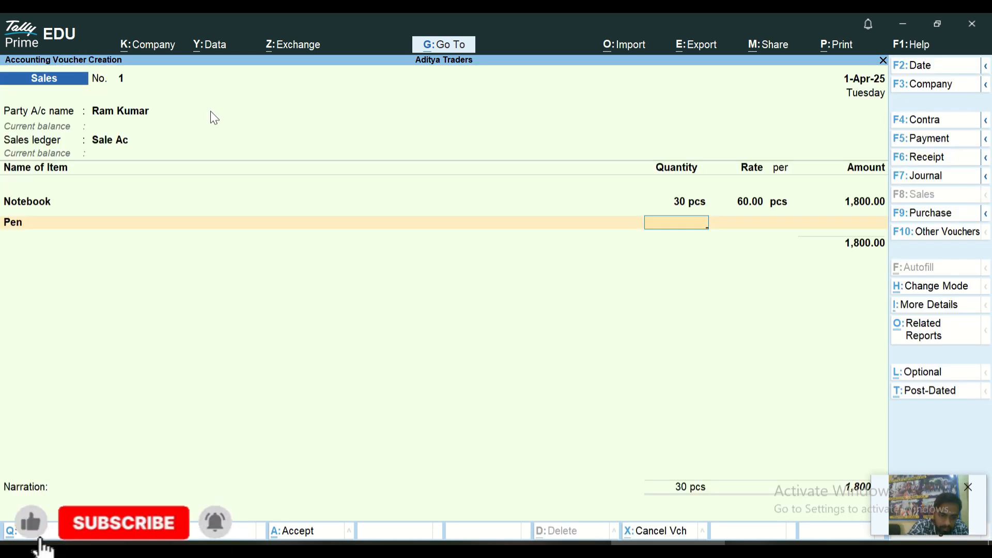
pyautogui.write('10')
pyautogui.press('Return')
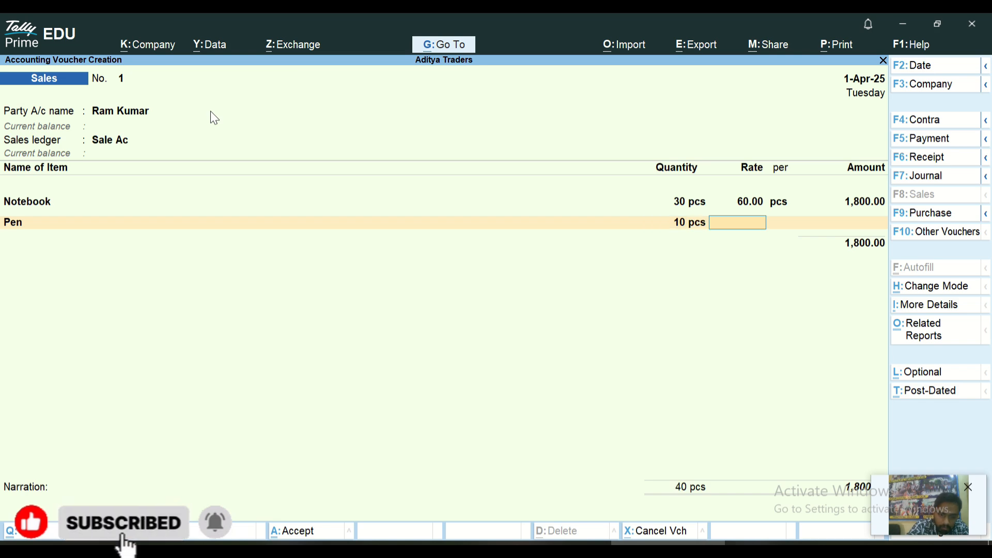
pyautogui.write('30')
pyautogui.press('Return')
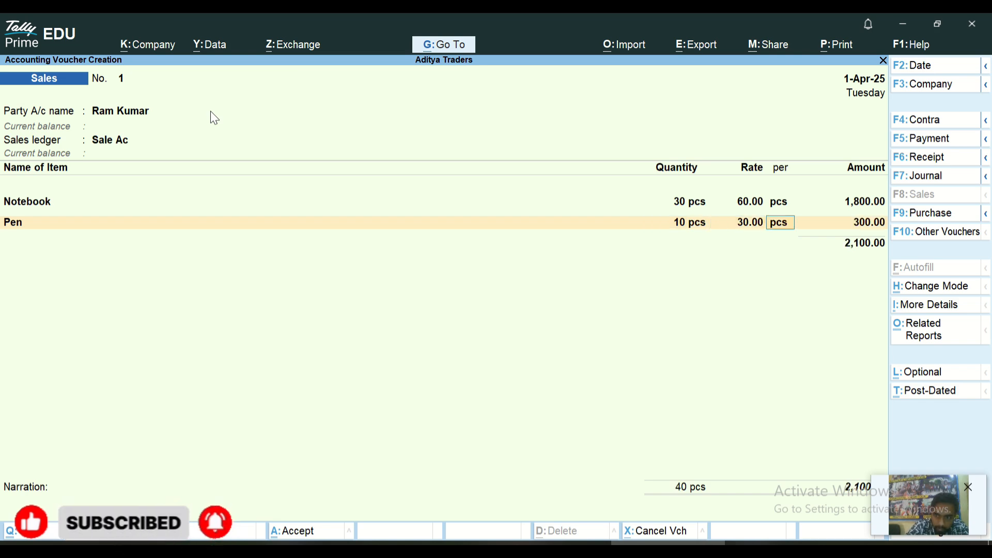
pyautogui.press('Return')
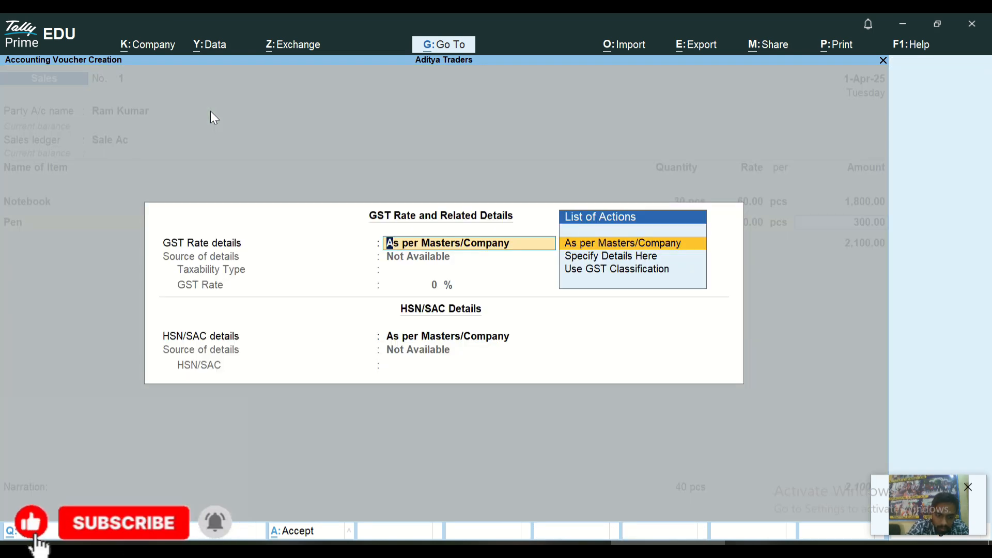
pyautogui.press('Return')
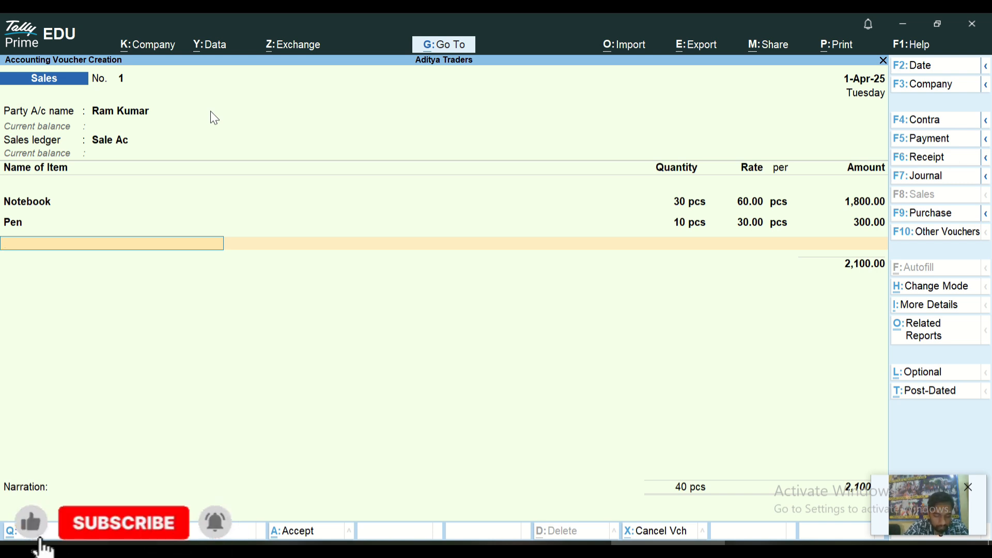
# Step: End the item list, save the sales voucher and return to the Gateway of Tally
pyautogui.press('Return')
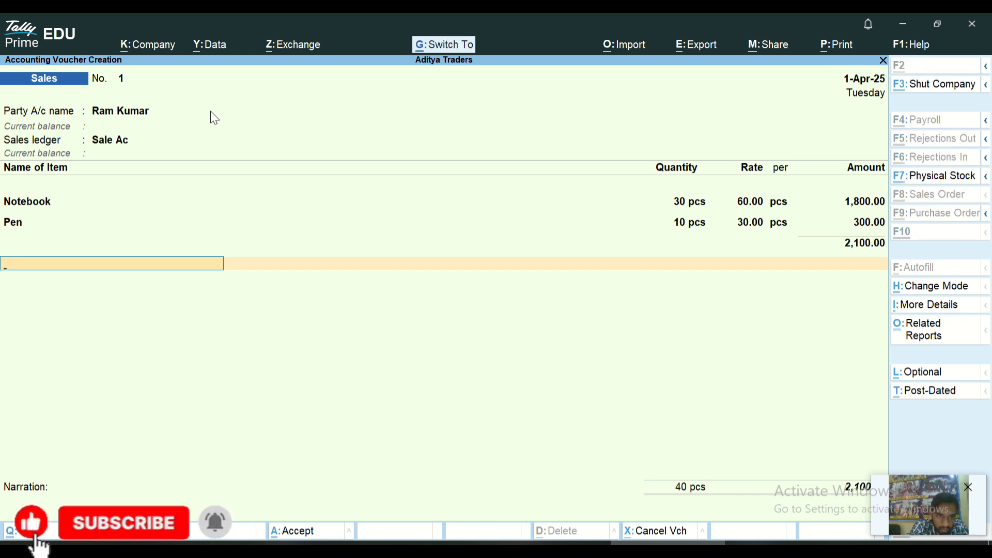
pyautogui.hotkey('ctrl', 'a')
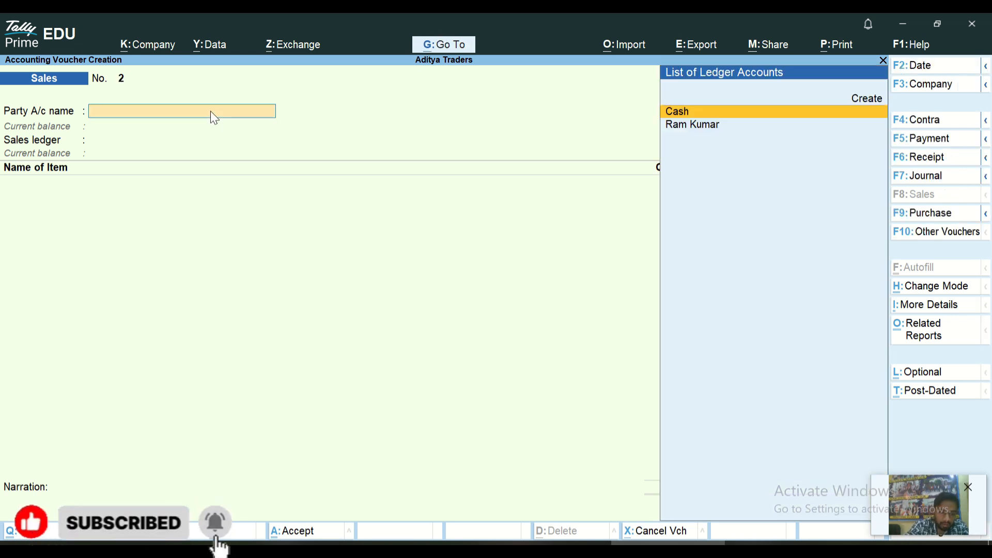
pyautogui.press('Escape')
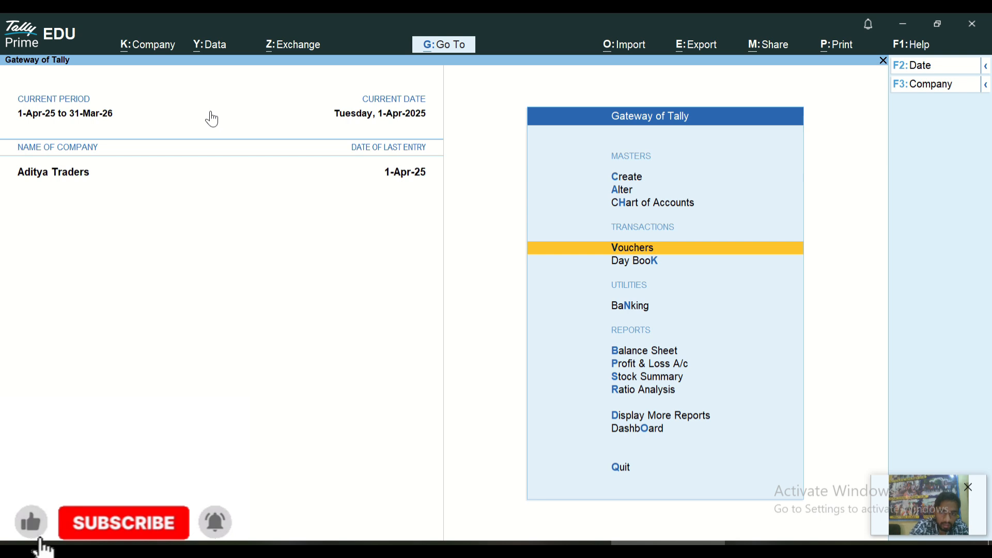
# Step: Open the Day Book and display the customer's sales voucher dated 1-Apr-25
pyautogui.press('Down')
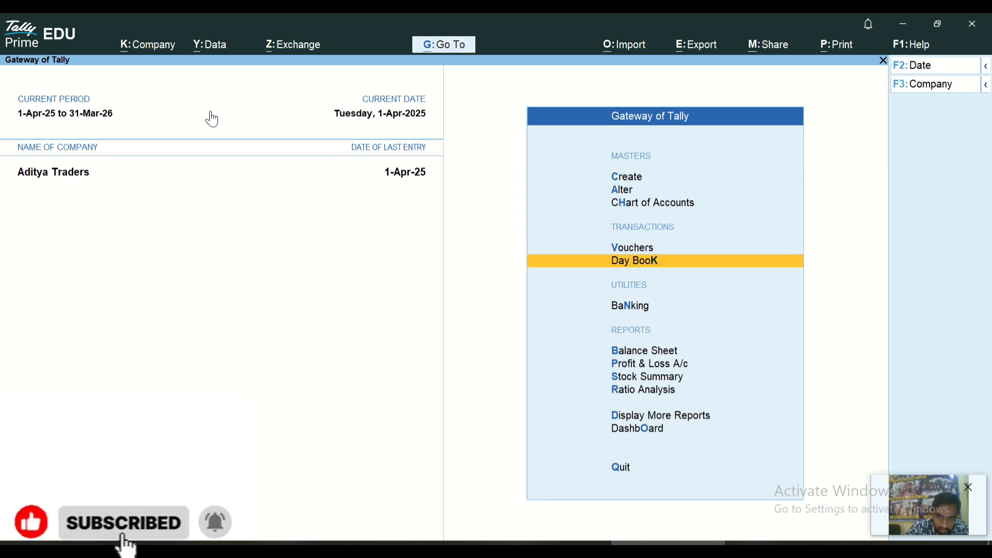
pyautogui.press('Return')
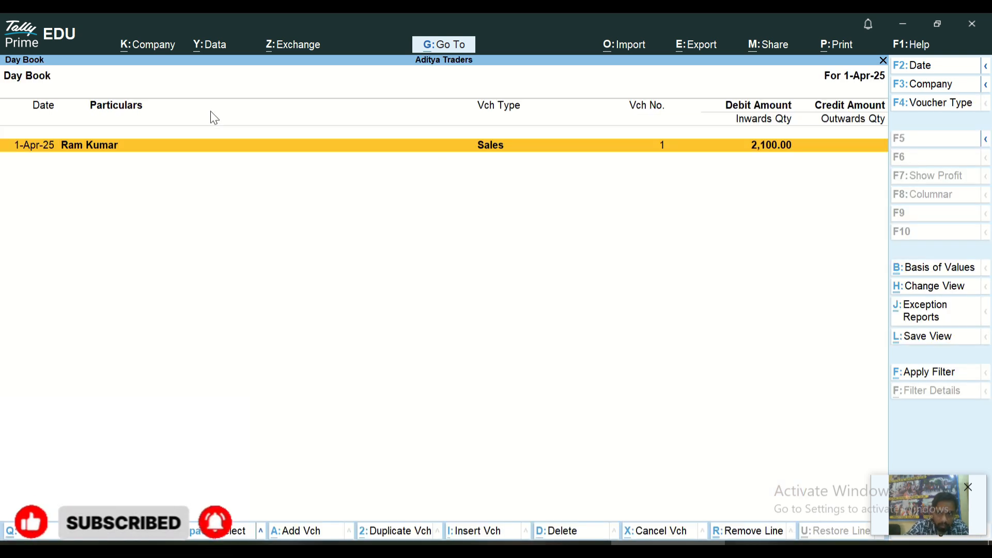
pyautogui.click(505, 154)
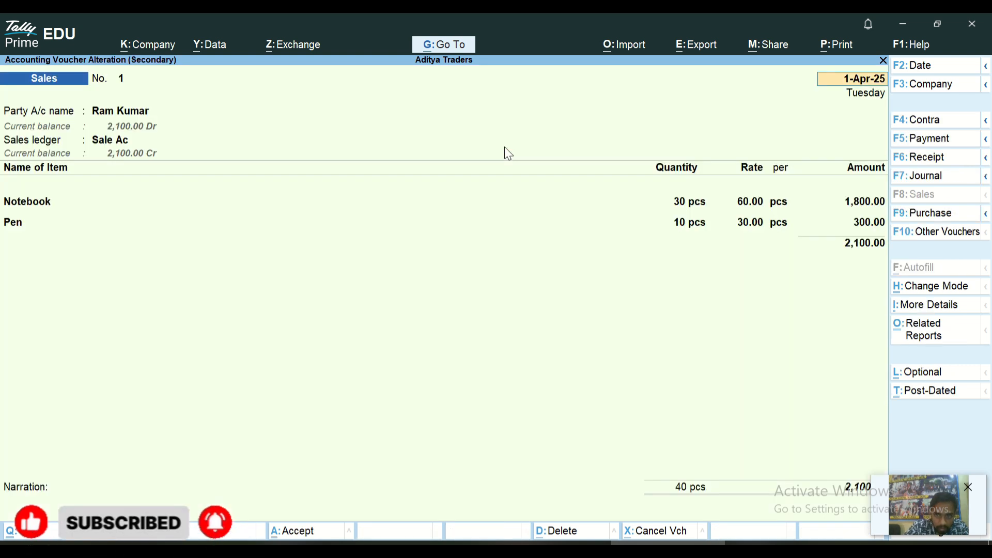
# Step: Open the print preview of the current voucher's Sale Bill and examine its party details, item lines and total
pyautogui.click(838, 45)
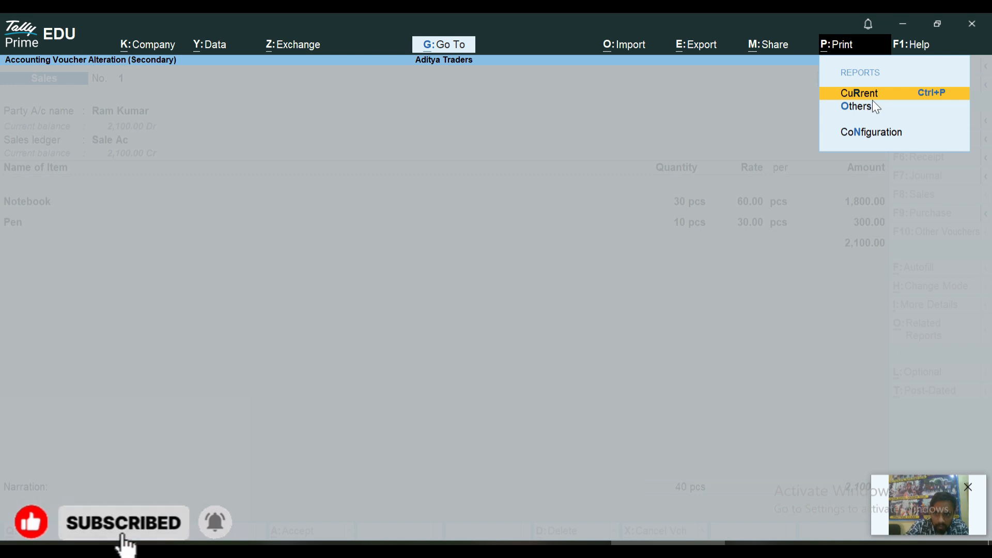
pyautogui.press('Return')
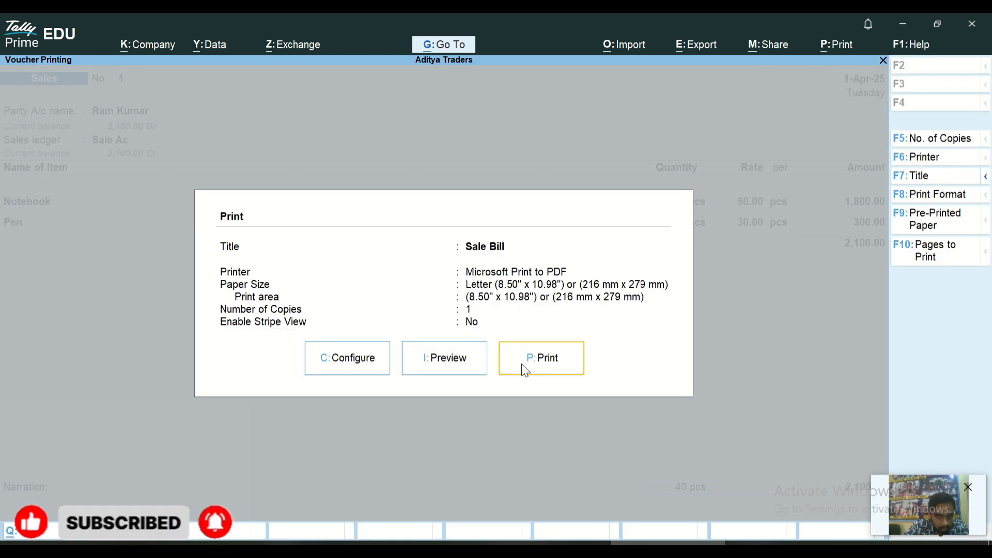
pyautogui.click(449, 371)
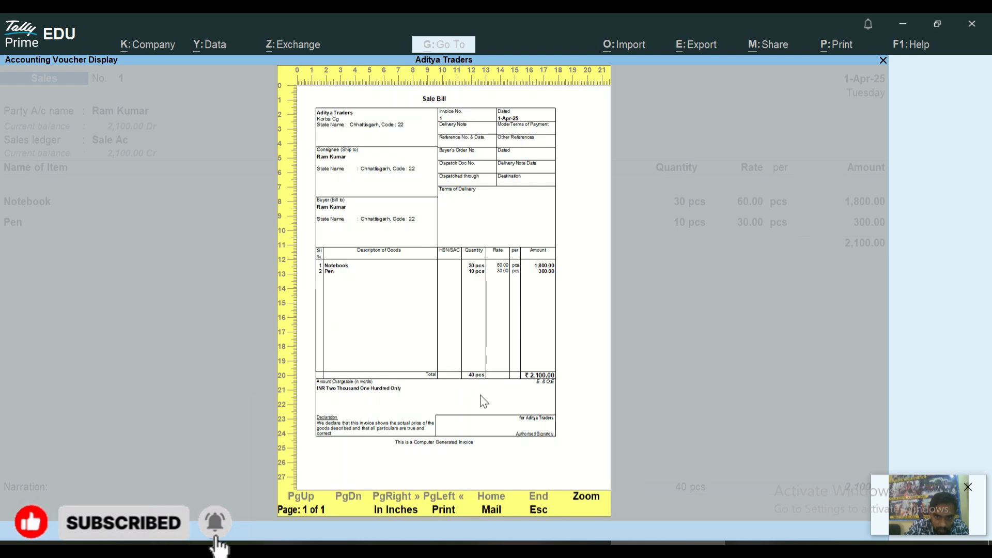
pyautogui.click(595, 497)
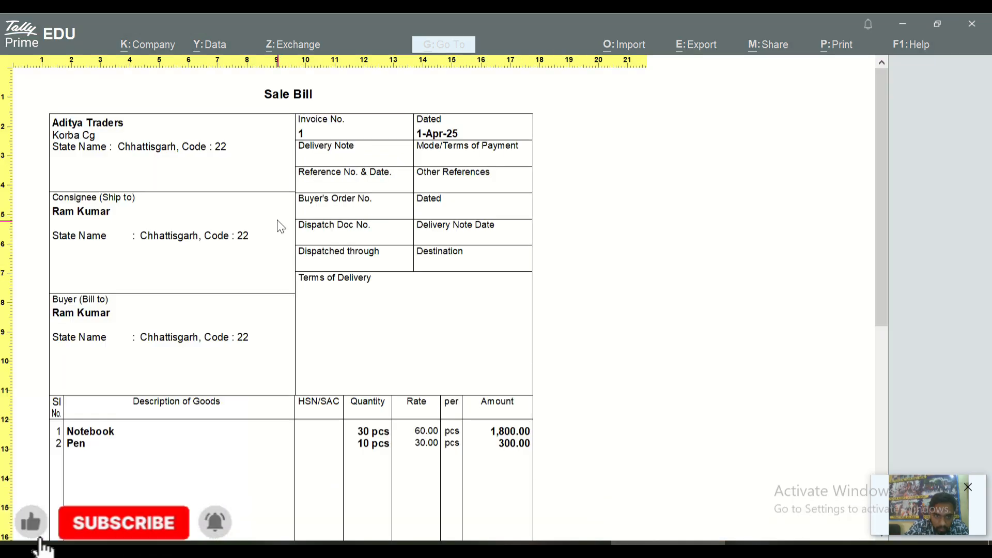
pyautogui.scroll(-4, 239, 191)
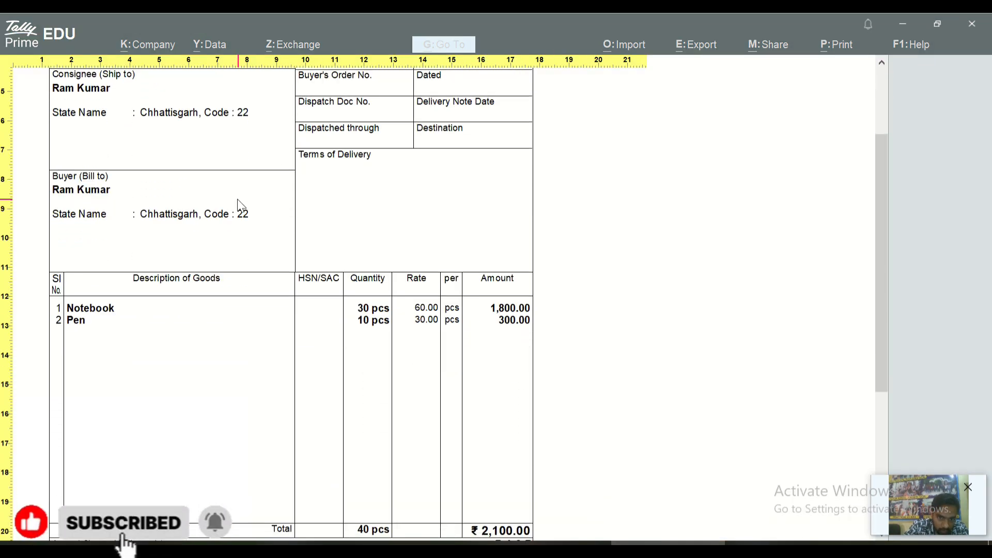
pyautogui.scroll(-4, 239, 202)
pyautogui.scroll(8, 237, 206)
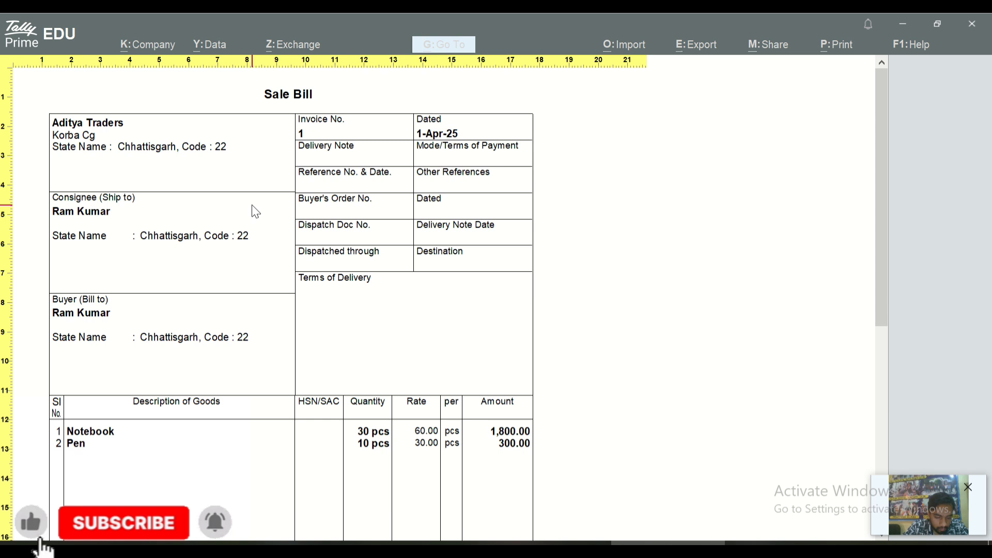
pyautogui.scroll(-1, 252, 205)
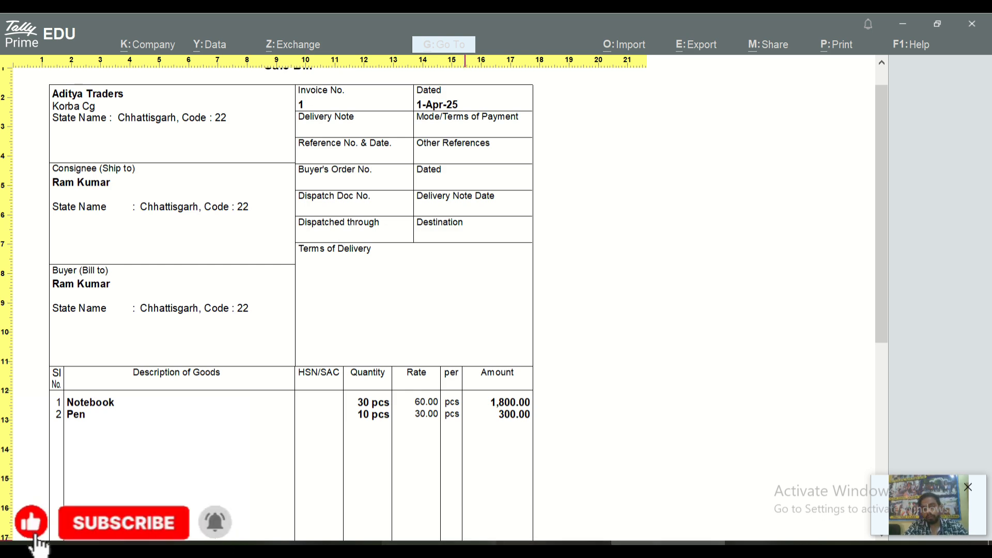
pyautogui.click(730, 307)
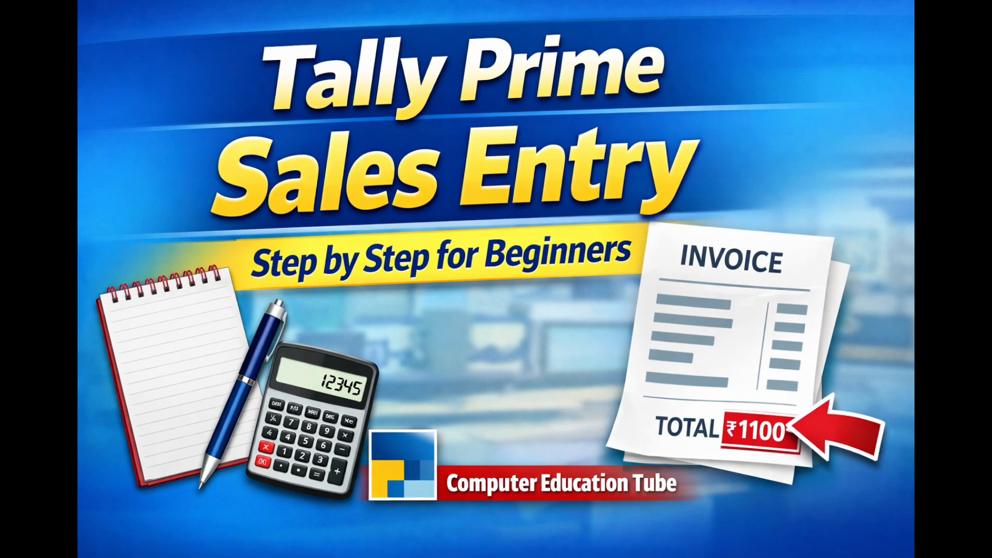